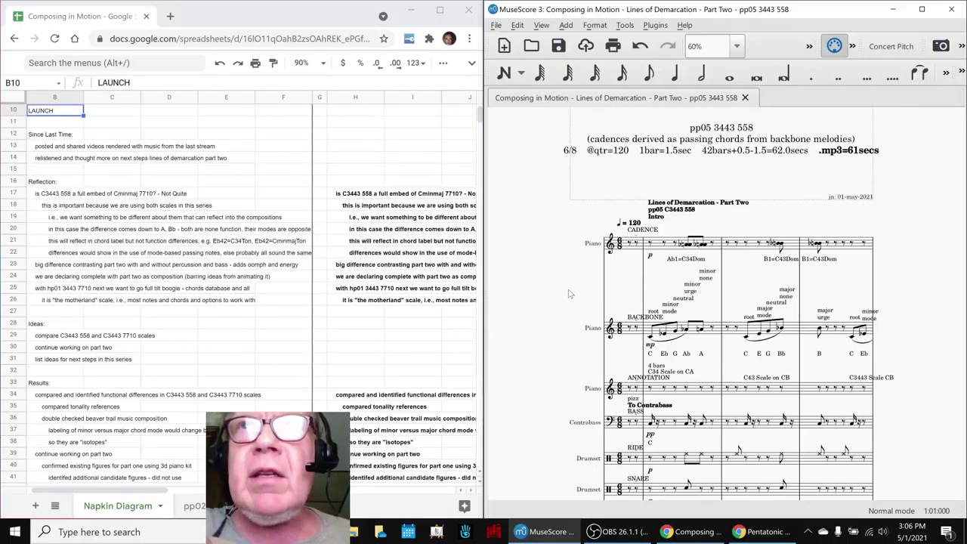
# Check the instrument channels in the Mixer, then select notes in the score
pyautogui.press('F10')
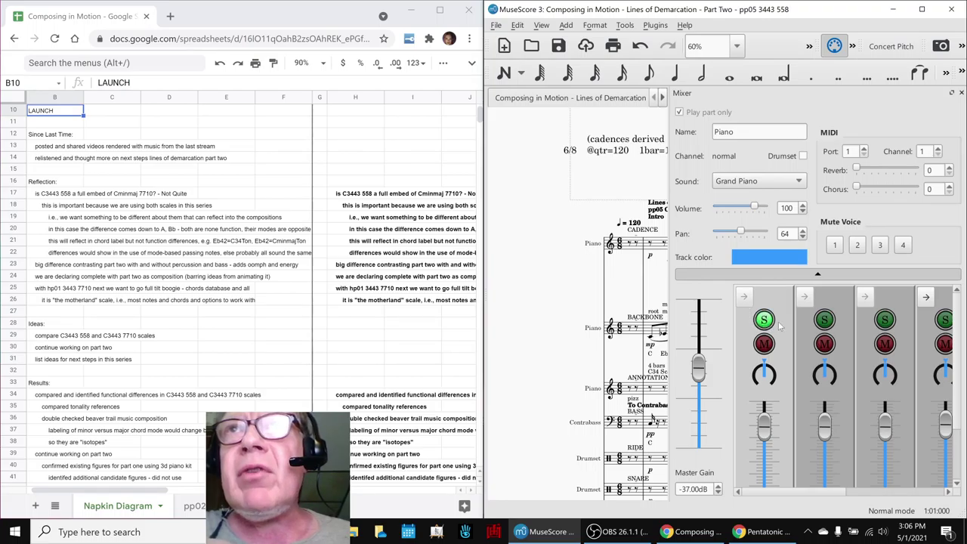
pyautogui.press('F10')
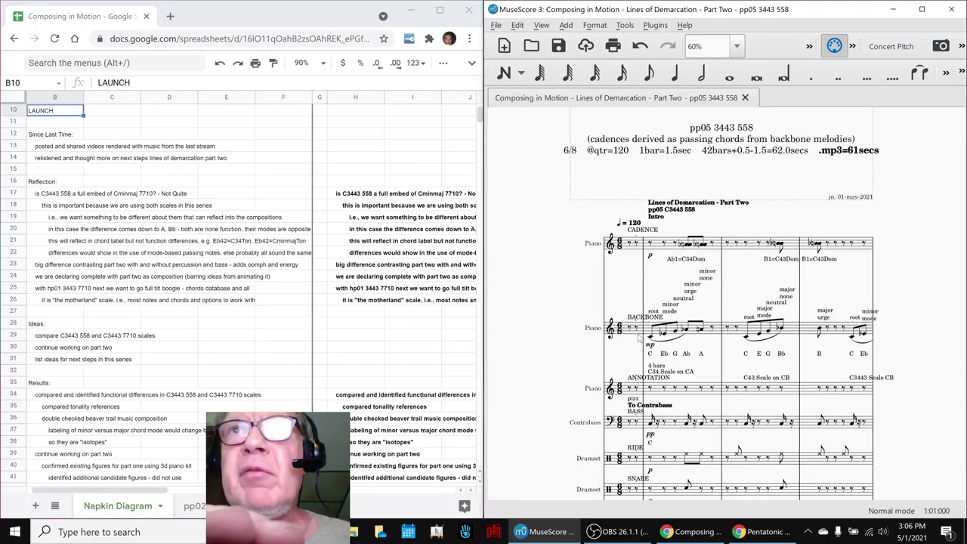
pyautogui.click(635, 333)
pyautogui.click(533, 282)
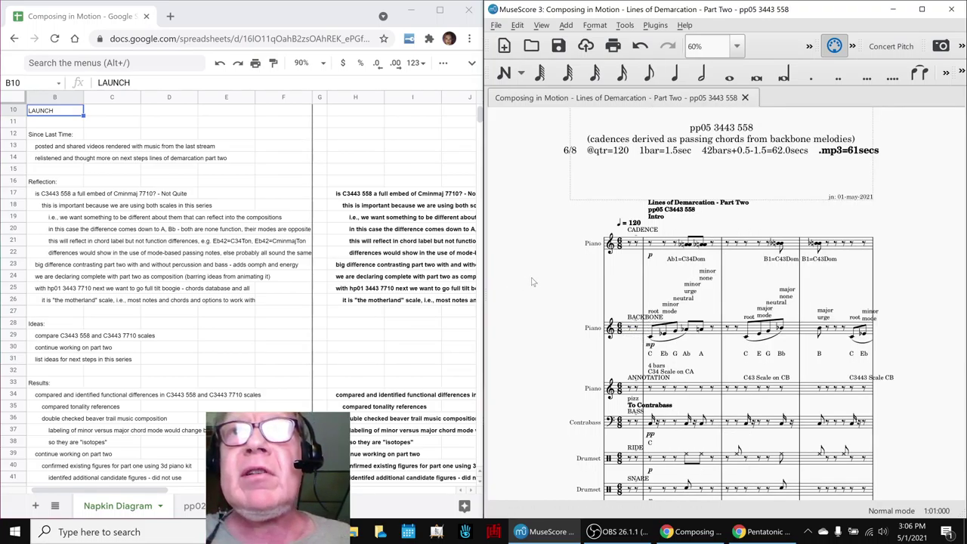
# Play the opening through Part One A, then reopen the Mixer showing Piano at volume 100
pyautogui.press('space')
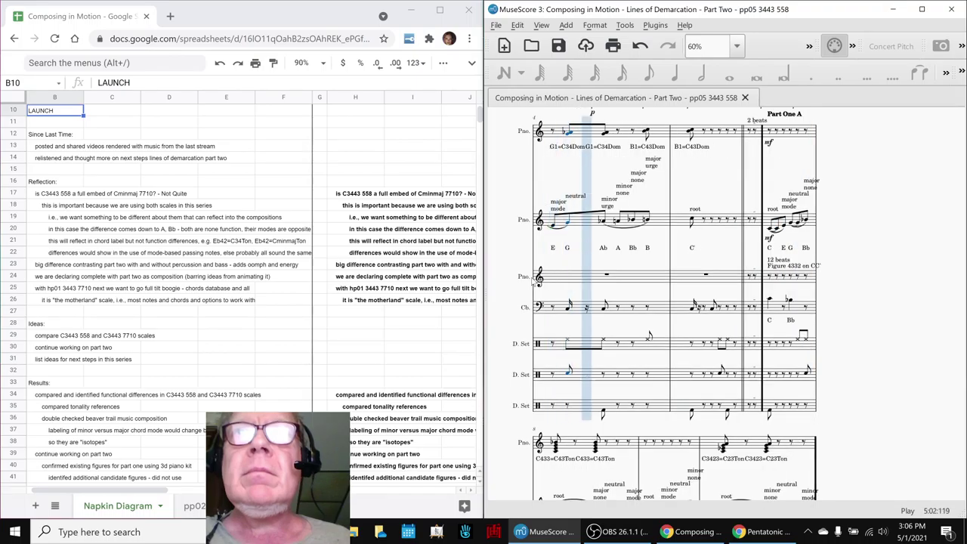
pyautogui.press('space')
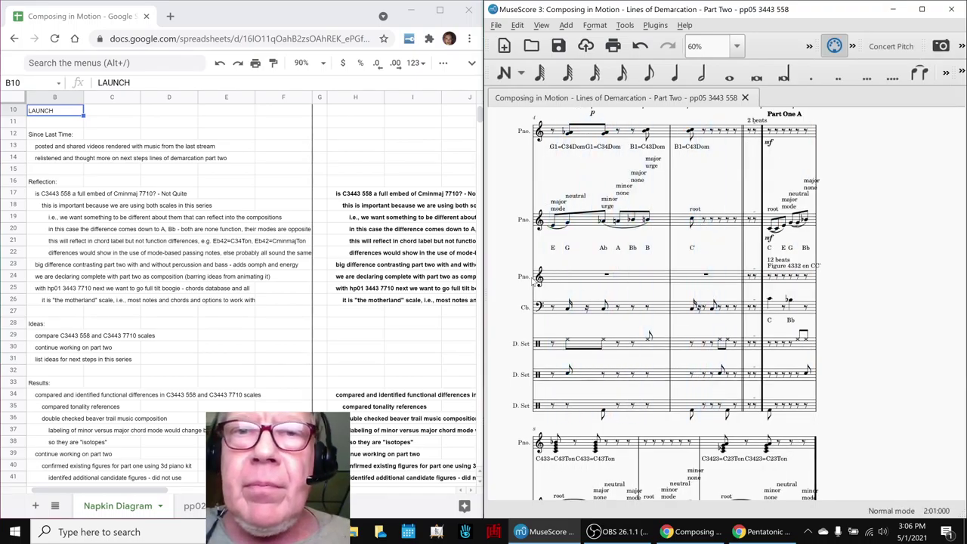
pyautogui.press('F10')
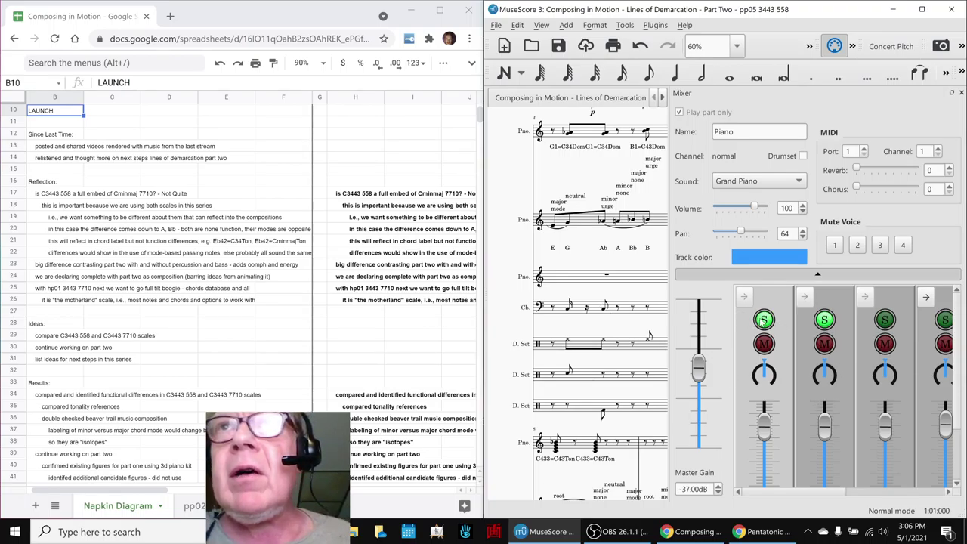
# Close the Mixer and replay the score from the intro cadence, then bring up the session notes
pyautogui.press('F10')
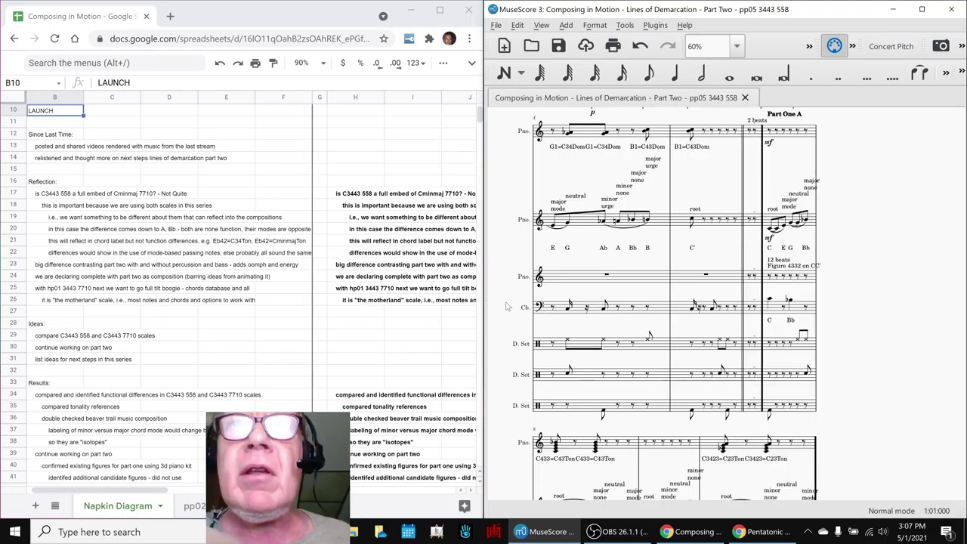
pyautogui.scroll(5, 507, 306)
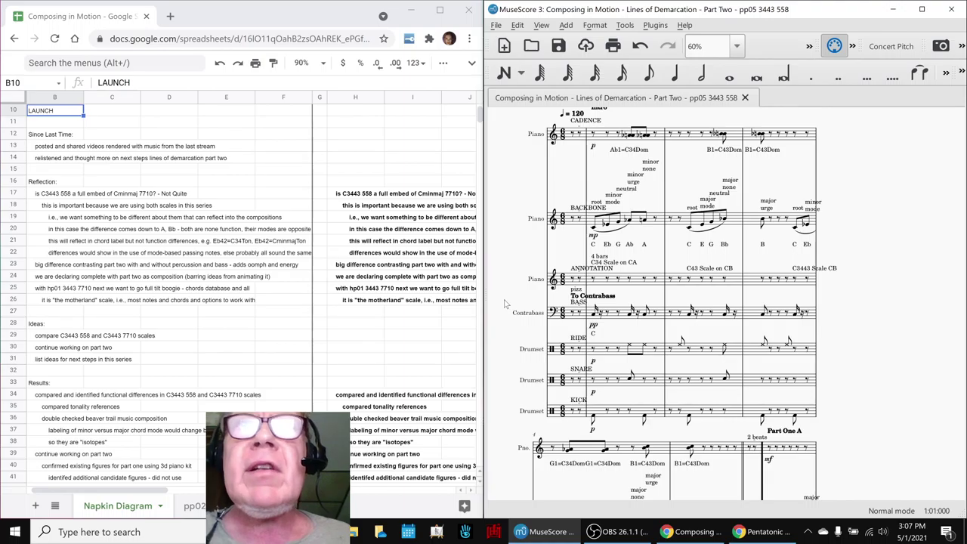
pyautogui.press('space')
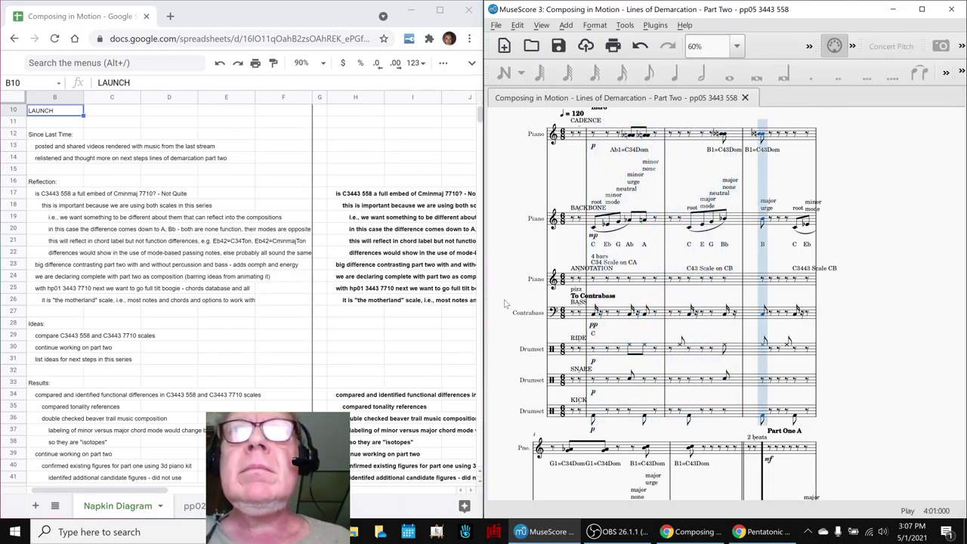
pyautogui.press('space')
pyautogui.hscroll(3, 226, 302)
pyautogui.click(192, 201)
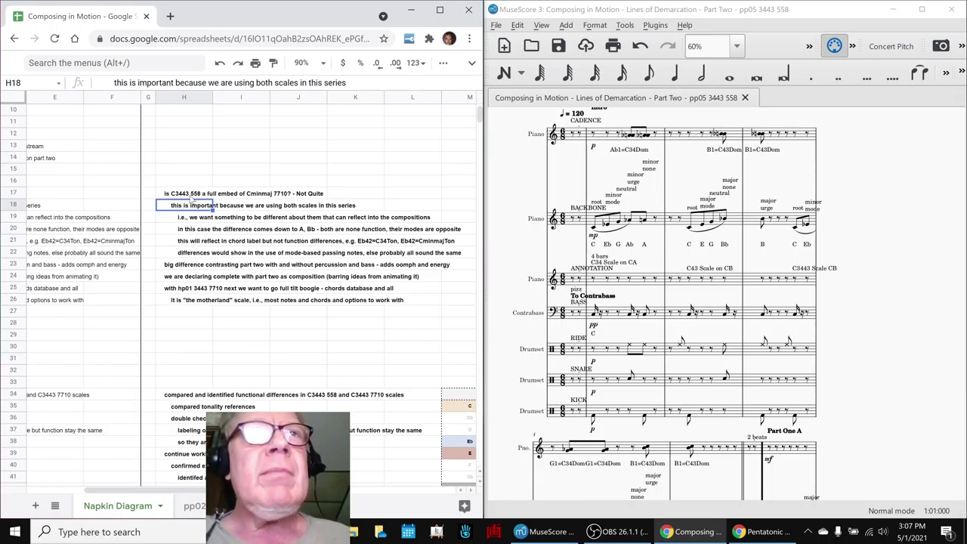
# Read the H19 and H20 reflection notes, then show the C3443 558 vs C3443 7710 table in columns K–R
pyautogui.click(197, 219)
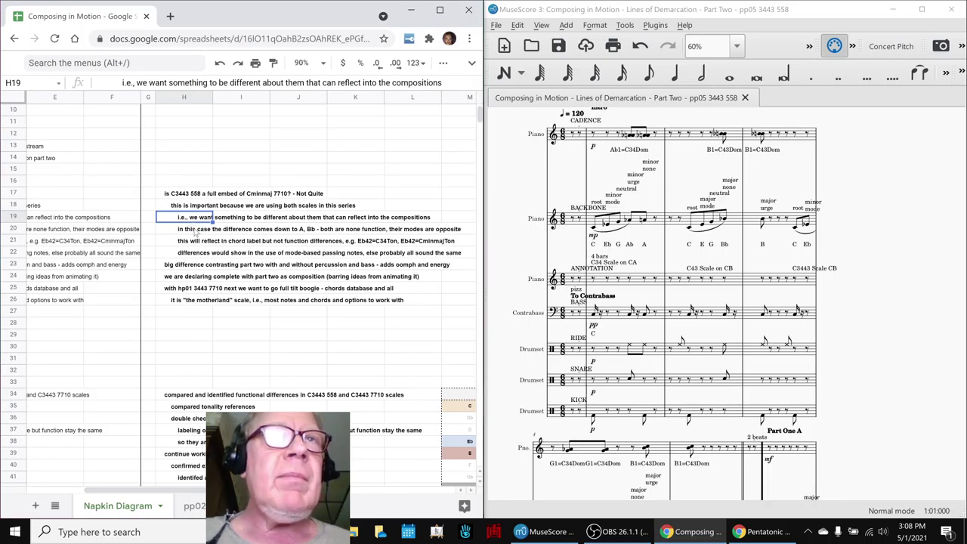
pyautogui.click(196, 231)
pyautogui.scroll(-2, 196, 231)
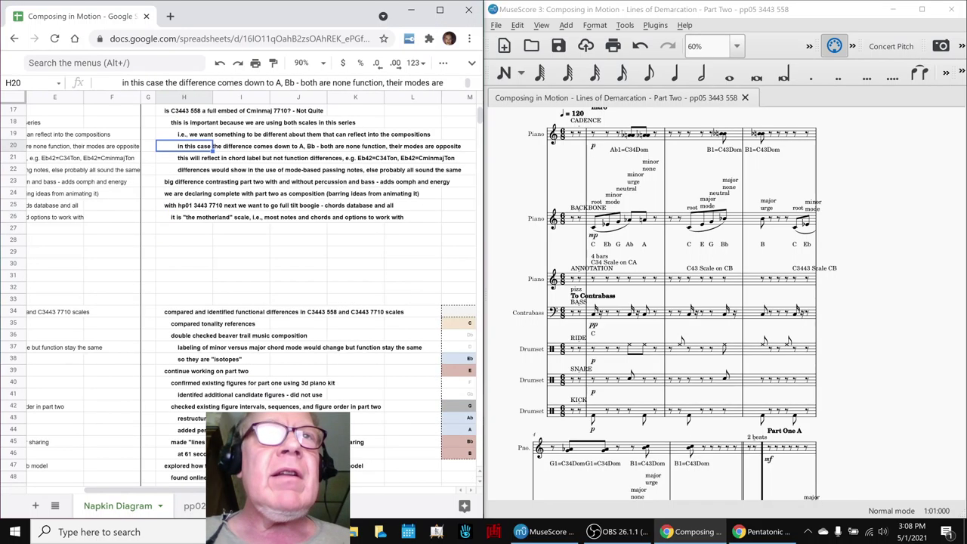
pyautogui.moveTo(168, 489); pyautogui.dragTo(226, 490)
pyautogui.scroll(-2, 337, 366)
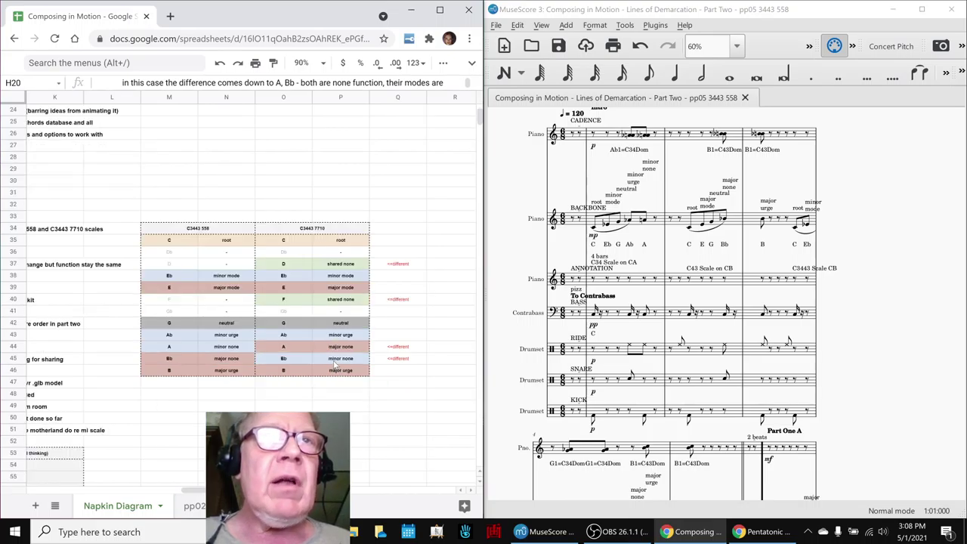
pyautogui.click(222, 232)
pyautogui.click(277, 230)
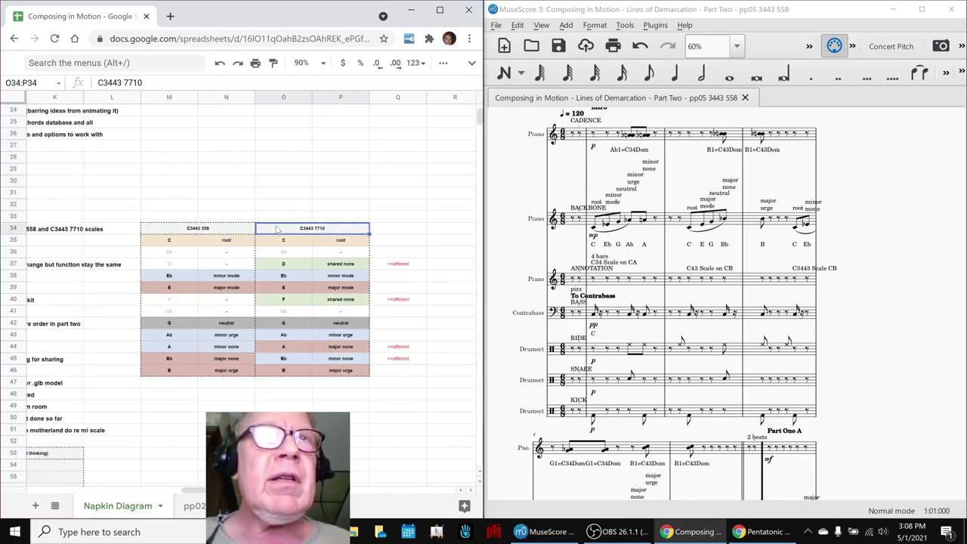
pyautogui.click(395, 266)
pyautogui.click(392, 301)
pyautogui.click(408, 349)
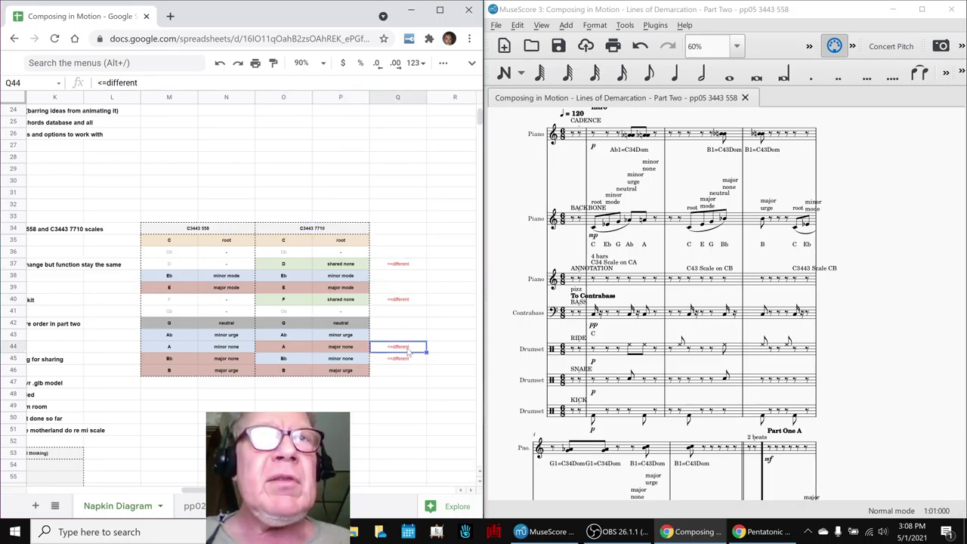
pyautogui.click(405, 361)
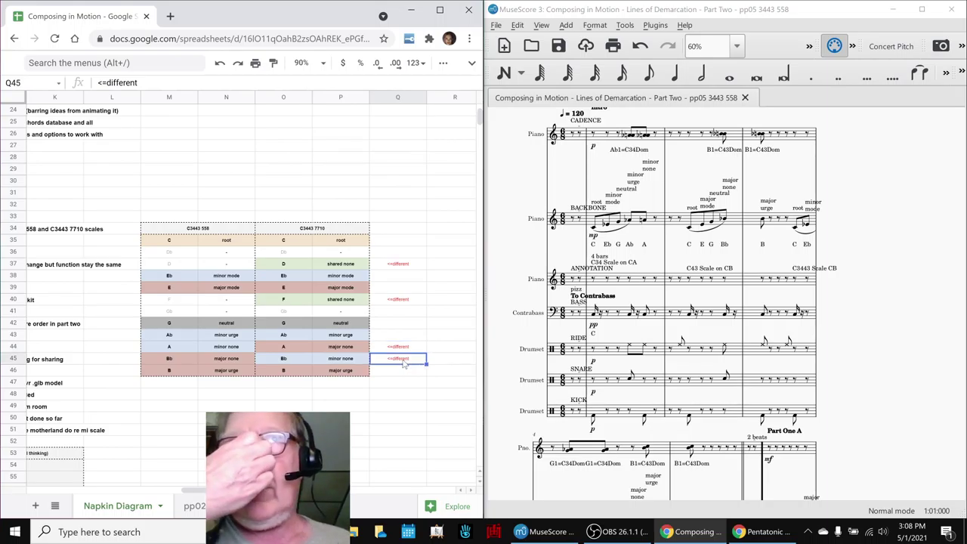
pyautogui.click(306, 265)
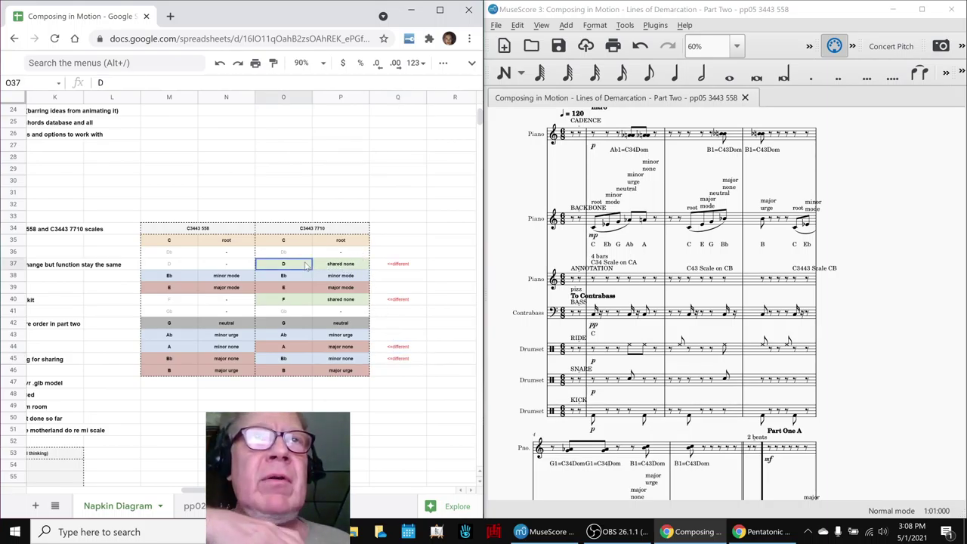
pyautogui.click(194, 266)
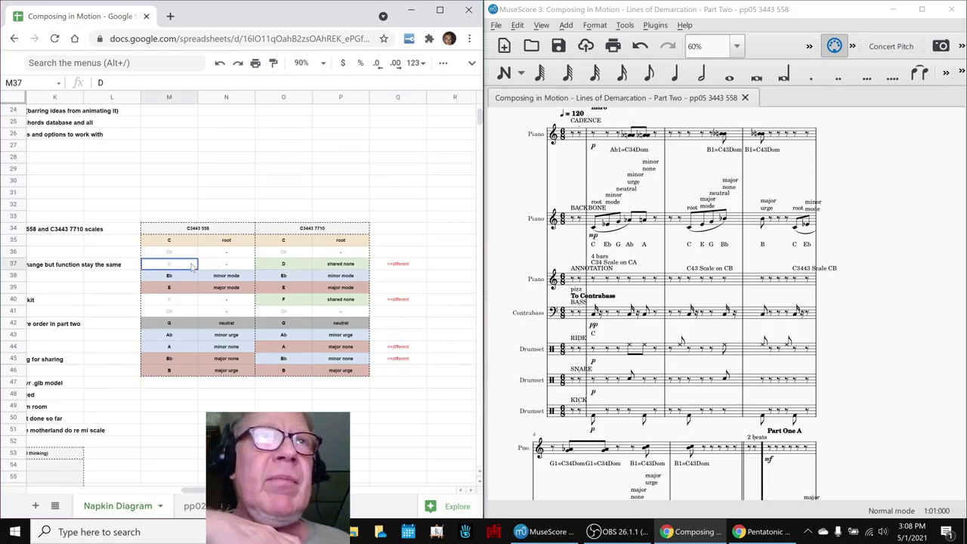
pyautogui.click(264, 301)
pyautogui.click(189, 305)
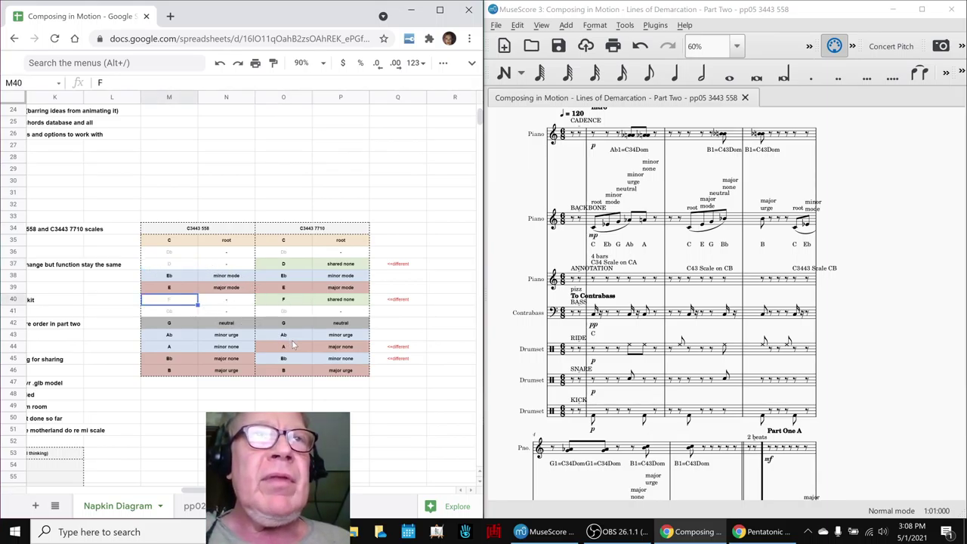
pyautogui.click(335, 350)
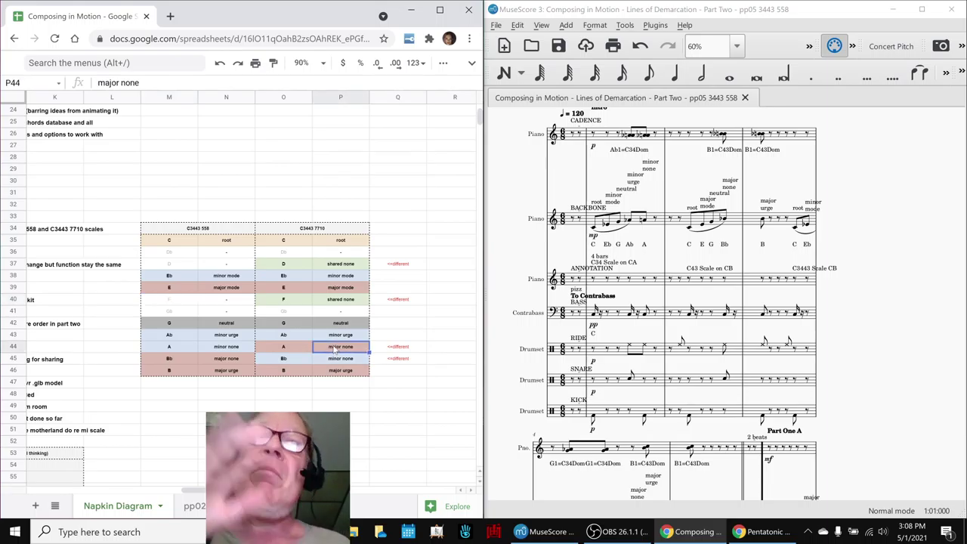
pyautogui.click(215, 349)
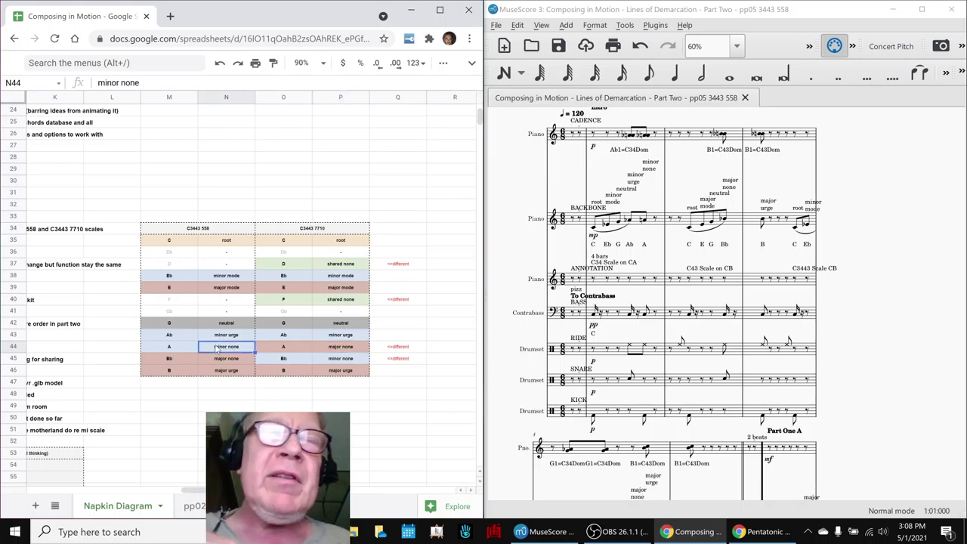
pyautogui.click(333, 362)
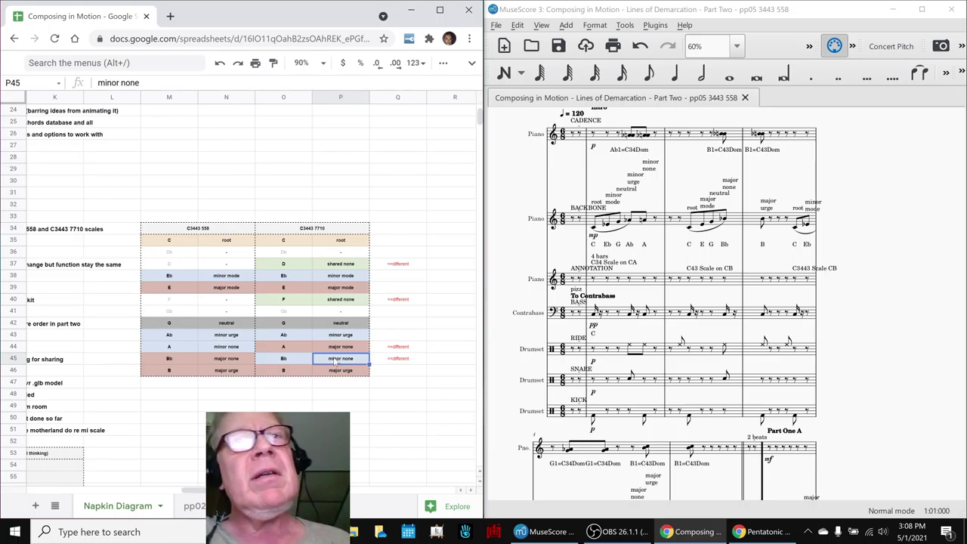
pyautogui.click(232, 363)
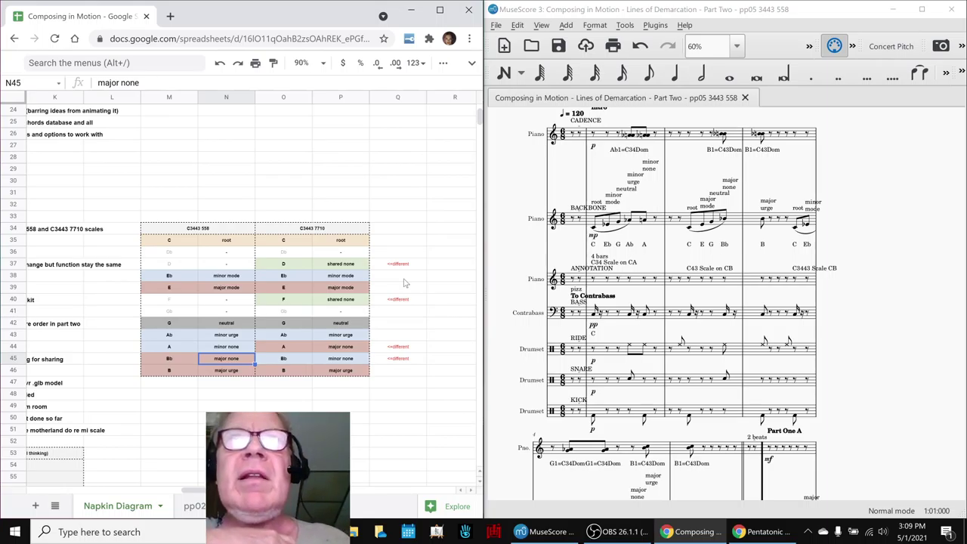
pyautogui.click(234, 406)
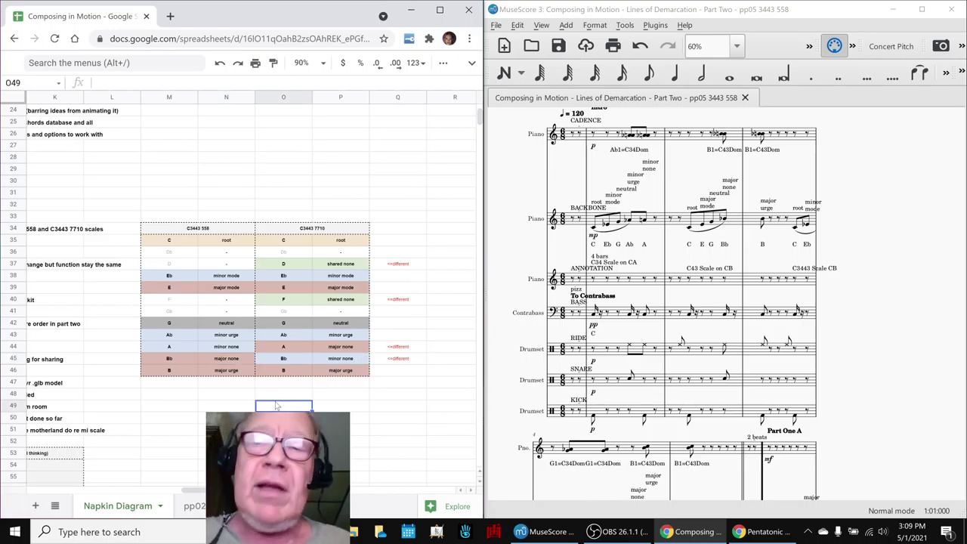
pyautogui.press('Left')
pyautogui.press('Left')
pyautogui.press('Left')
pyautogui.press('Left')
pyautogui.press('Left')
pyautogui.press('Left')
pyautogui.press('Left')
pyautogui.press('Left')
pyautogui.press('Left')
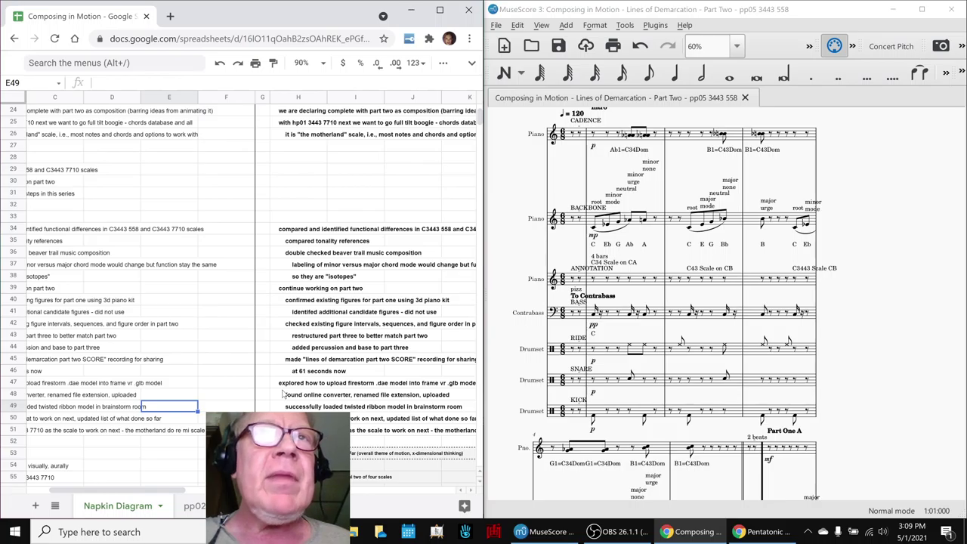
pyautogui.click(319, 269)
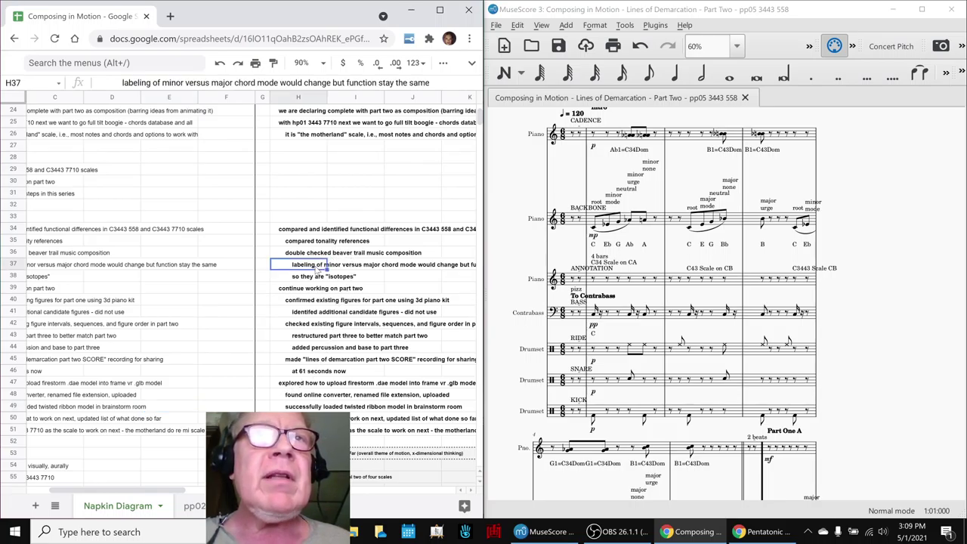
pyautogui.press('Right')
pyautogui.press('Right')
pyautogui.press('Right')
pyautogui.press('Right')
pyautogui.press('Left')
pyautogui.press('Left')
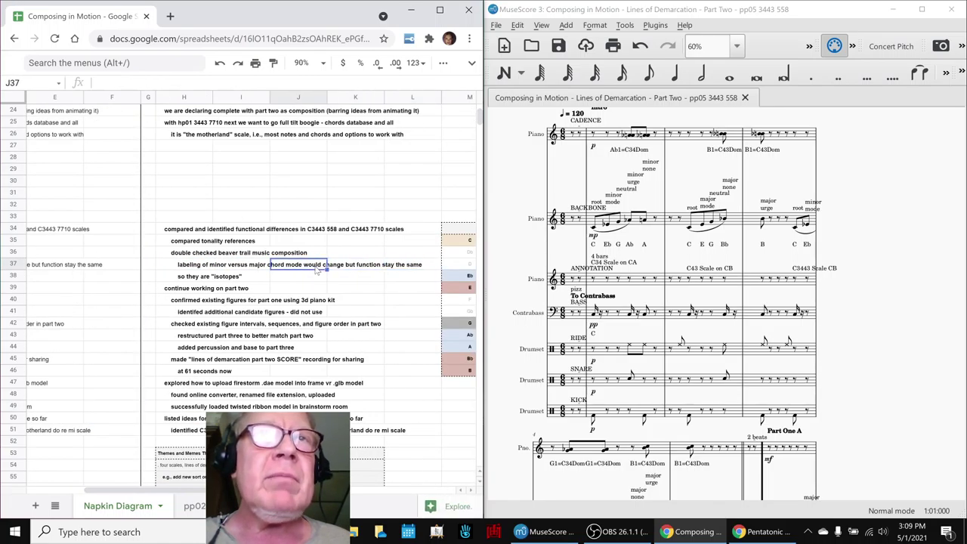
pyautogui.press('Left')
pyautogui.press('Left')
pyautogui.press('Right')
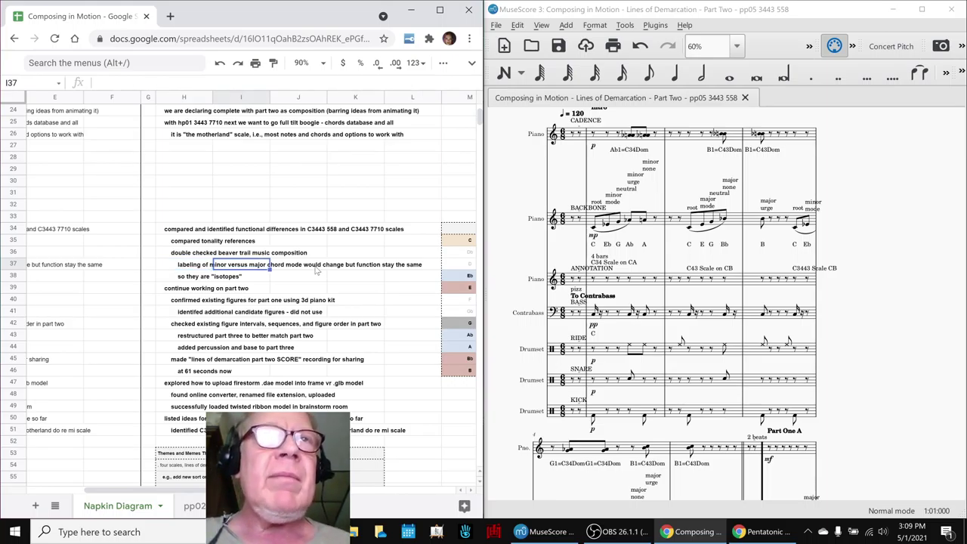
pyautogui.press('Down')
pyautogui.press('Left')
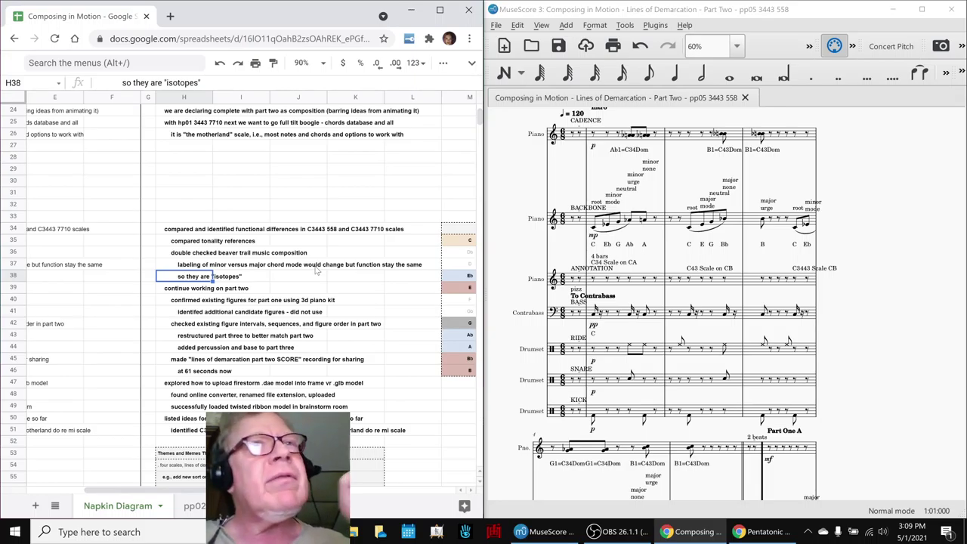
pyautogui.press('Up')
pyautogui.press('Up')
pyautogui.press('Up')
pyautogui.press('Up')
pyautogui.press('Up')
pyautogui.press('Up')
pyautogui.press('Up')
pyautogui.press('Up')
pyautogui.press('Up')
pyautogui.press('Up')
pyautogui.press('Up')
pyautogui.press('Up')
pyautogui.press('Up')
pyautogui.press('Up')
pyautogui.press('Up')
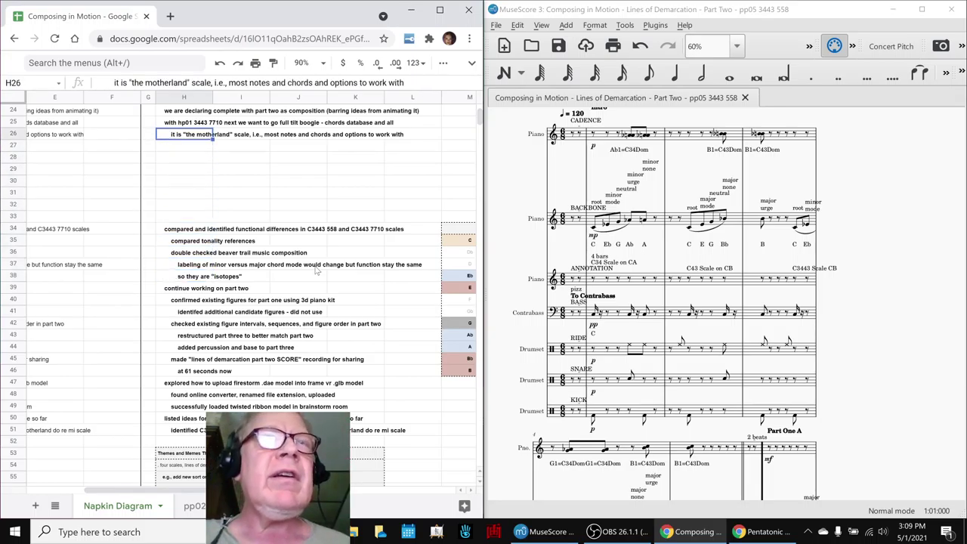
# Step through notes on using both scales, A and Bb, chord labels, and percussion and bass
pyautogui.press('Up')
pyautogui.press('Up')
pyautogui.press('Up')
pyautogui.press('Up')
pyautogui.press('Up')
pyautogui.press('Up')
pyautogui.press('Up')
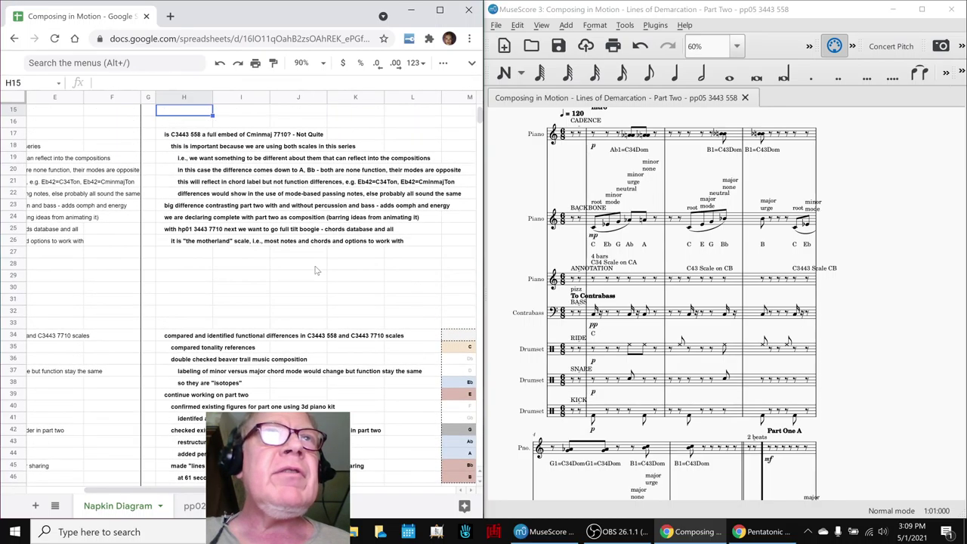
pyautogui.press('Down')
pyautogui.press('Down')
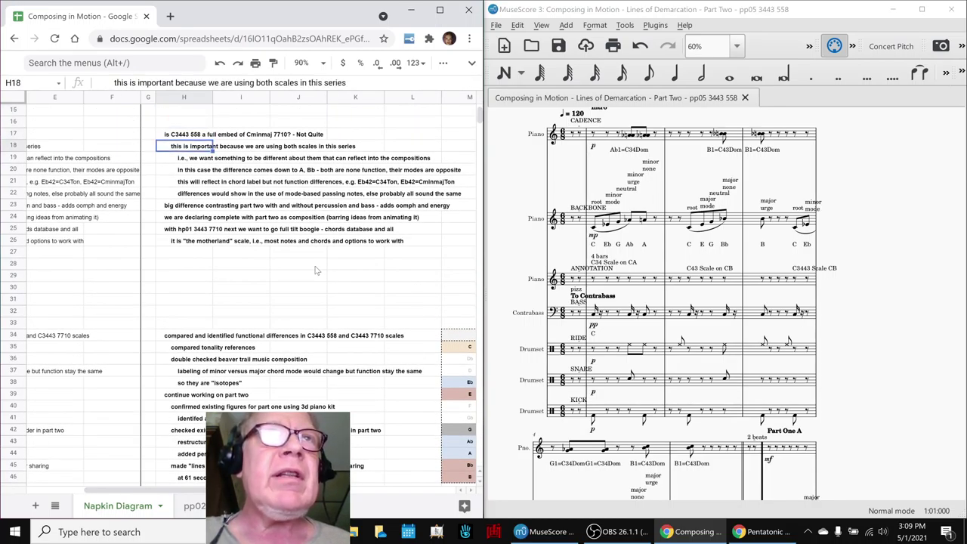
pyautogui.press('Down')
pyautogui.press('Down')
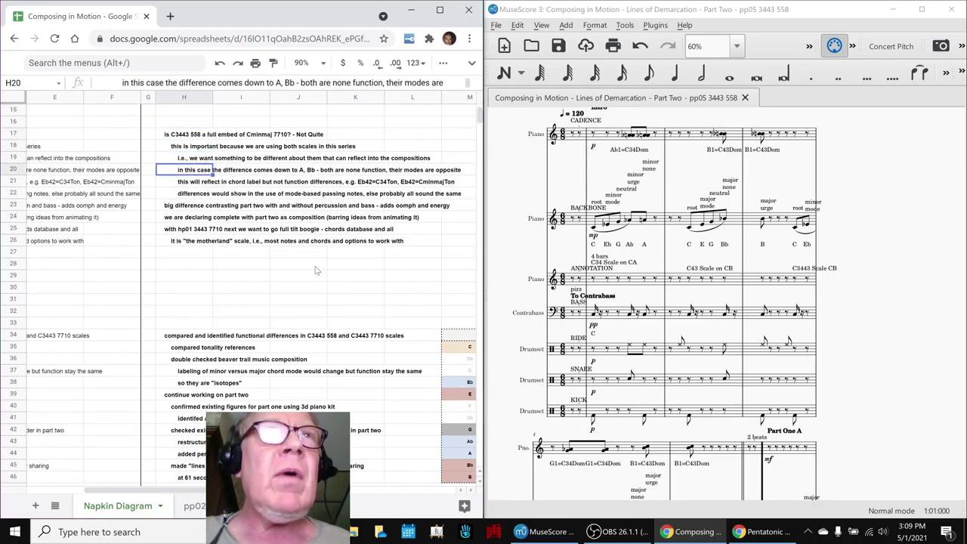
pyautogui.press('Down')
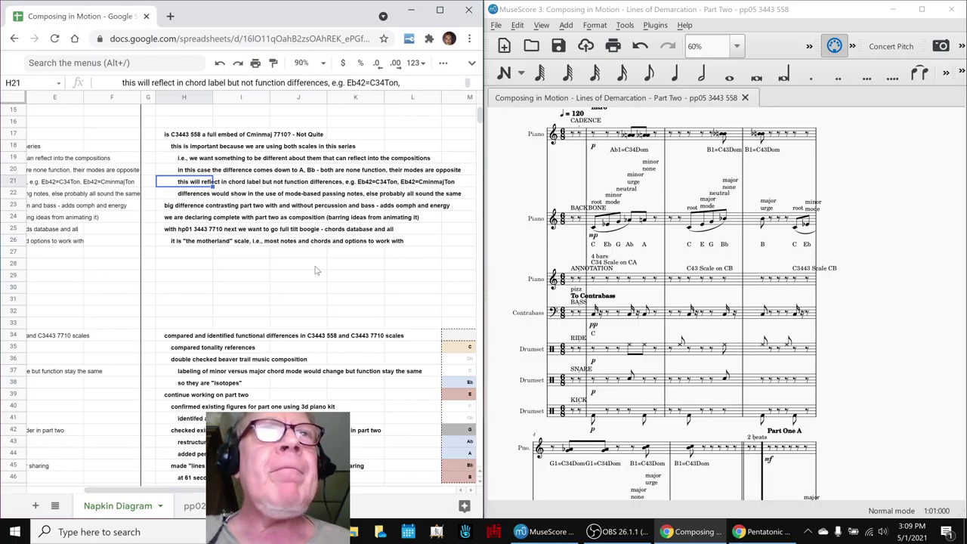
pyautogui.press('Down')
pyautogui.press('Down')
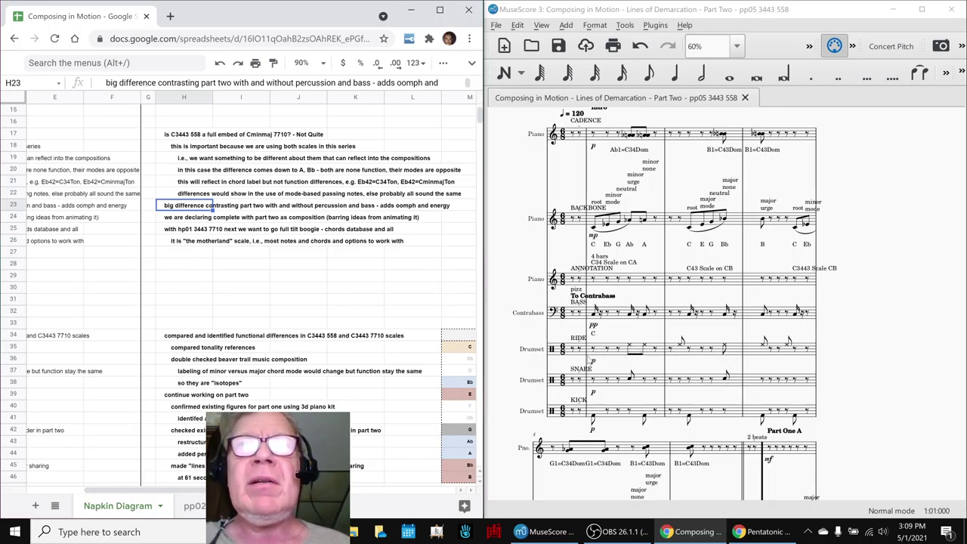
# Select row 36 and move into the C3443 558 scale table at M36
pyautogui.click(500, 404)
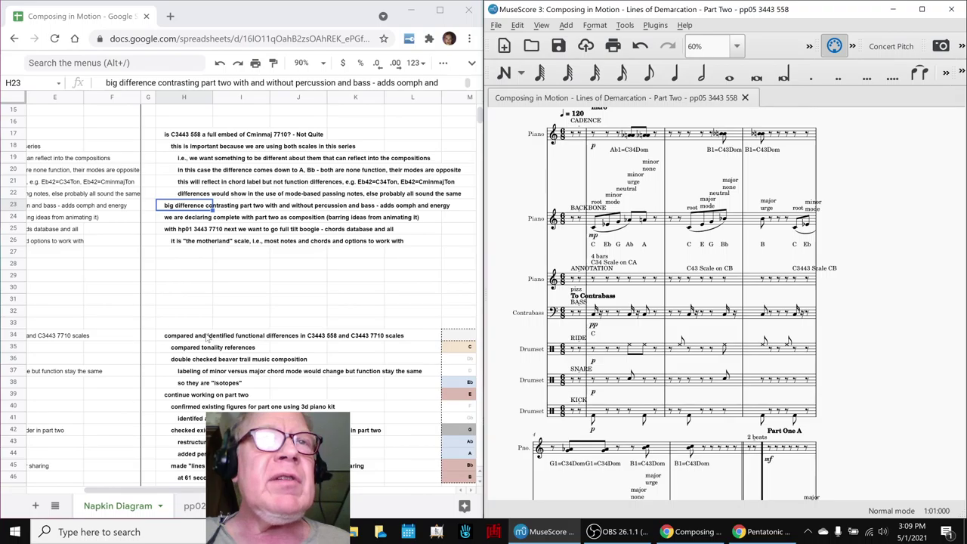
pyautogui.click(202, 361)
pyautogui.press('Right')
pyautogui.press('Right')
pyautogui.press('Right')
pyautogui.press('Right')
pyautogui.press('Right')
pyautogui.press('Right')
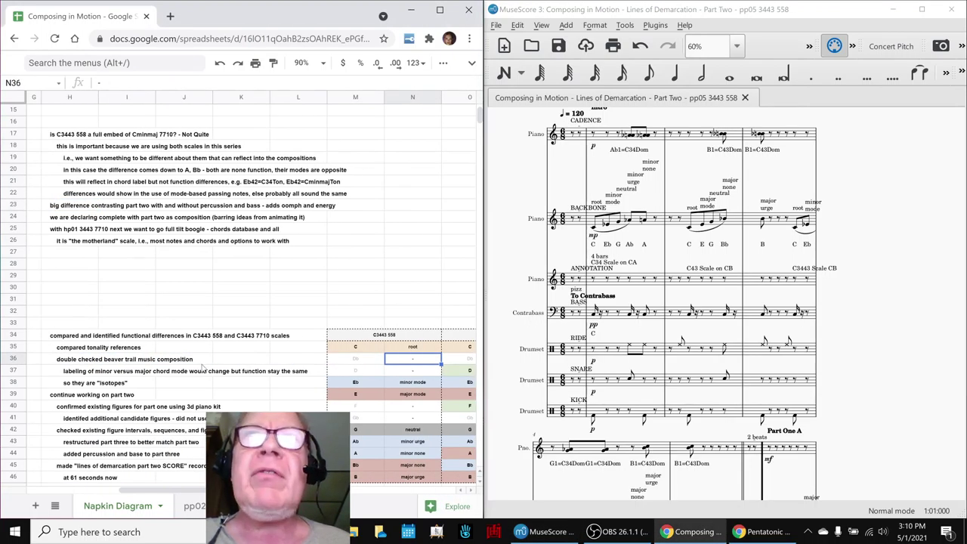
pyautogui.click(532, 255)
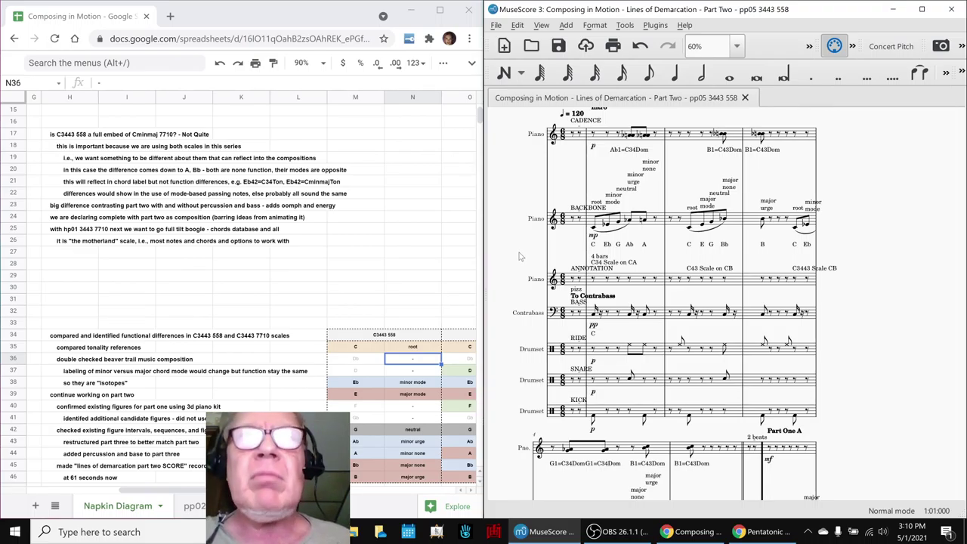
# Scroll down to the Themes and Memes list around row 53, then bring up the Pentatonic Parallel Scales Checklist
pyautogui.scroll(-1, 520, 257)
pyautogui.click(382, 356)
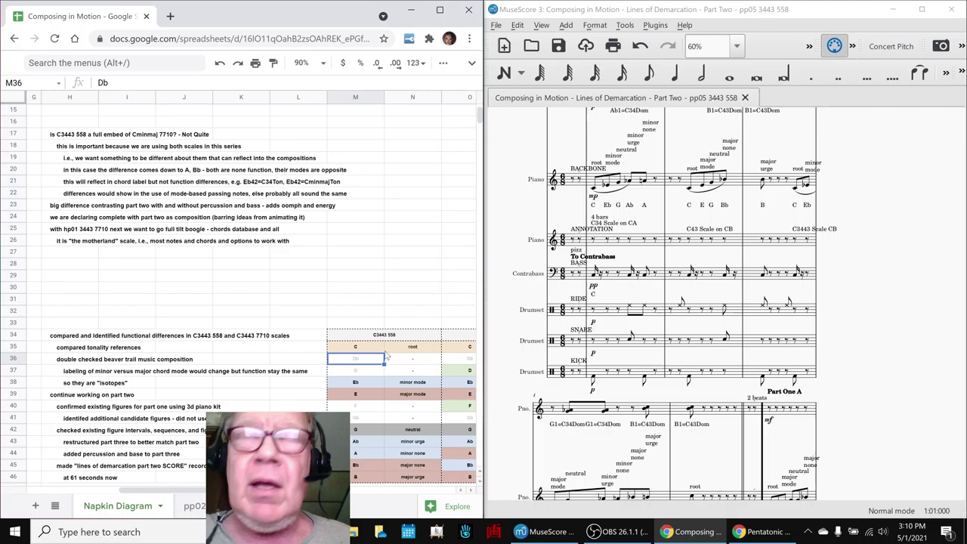
pyautogui.press('Down')
pyautogui.press('Down')
pyautogui.press('Down')
pyautogui.press('Down')
pyautogui.press('Down')
pyautogui.press('Down')
pyautogui.press('Down')
pyautogui.press('Down')
pyautogui.press('Down')
pyautogui.press('Down')
pyautogui.press('Down')
pyautogui.press('Down')
pyautogui.press('Down')
pyautogui.press('Down')
pyautogui.press('Down')
pyautogui.press('Down')
pyautogui.press('Down')
pyautogui.press('Down')
pyautogui.press('Down')
pyautogui.press('Down')
pyautogui.press('Down')
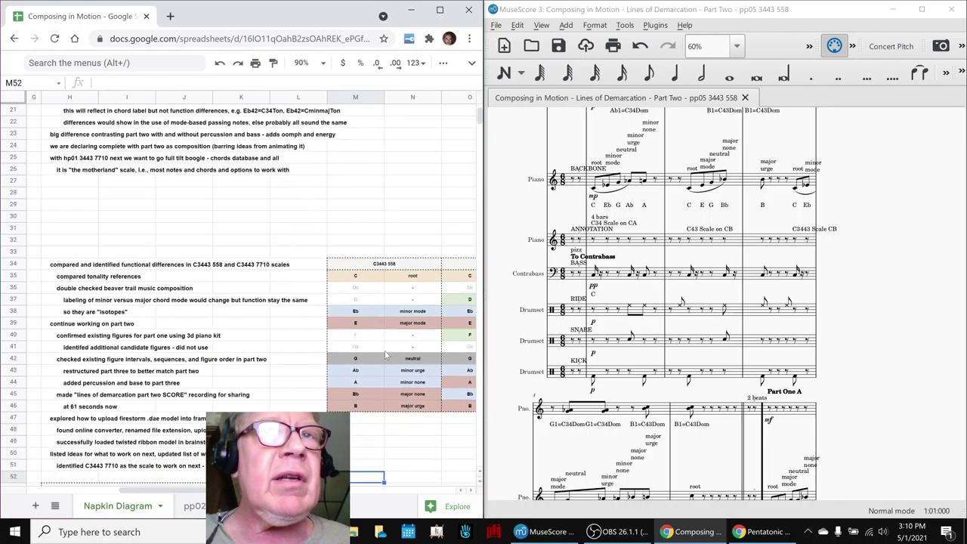
pyautogui.press('Up')
pyautogui.press('Up')
pyautogui.press('Up')
pyautogui.press('Up')
pyautogui.press('Up')
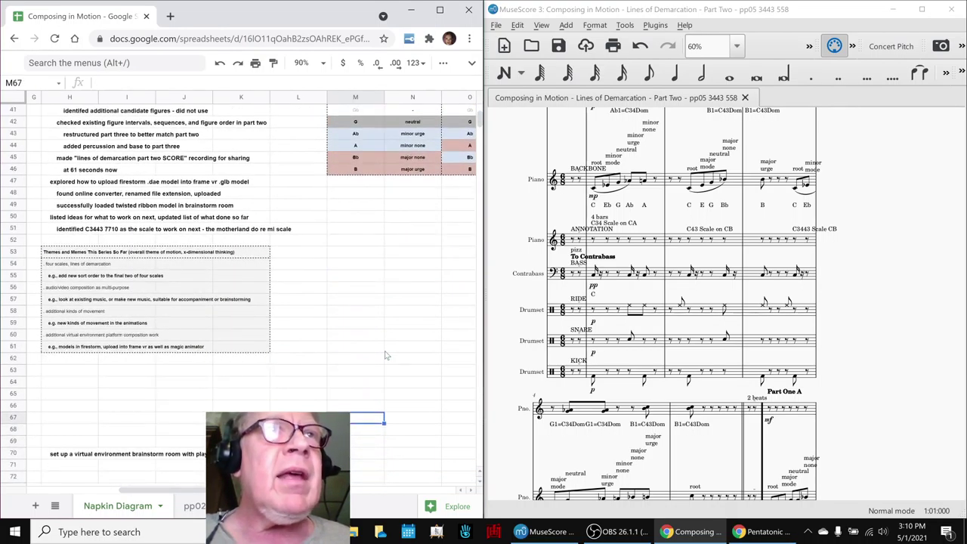
pyautogui.press('Left')
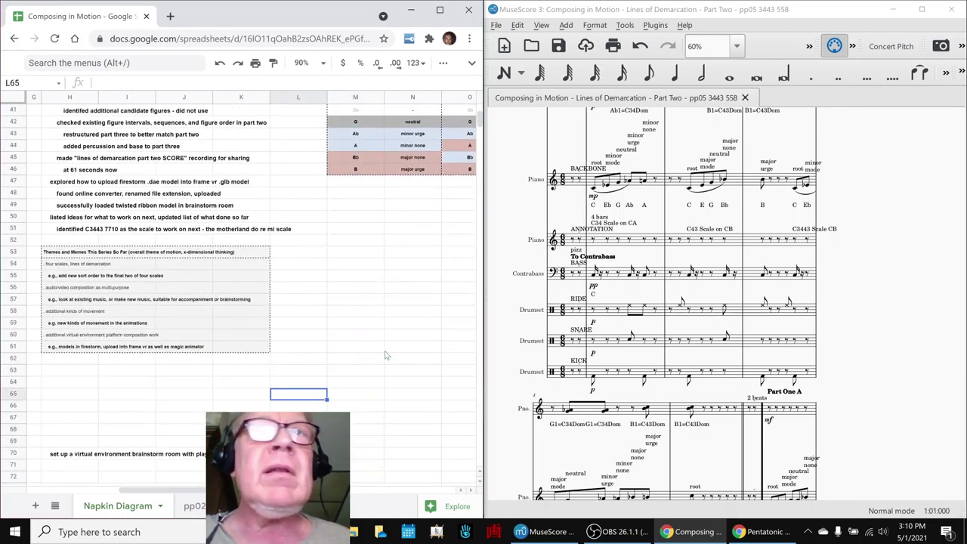
pyautogui.click(765, 532)
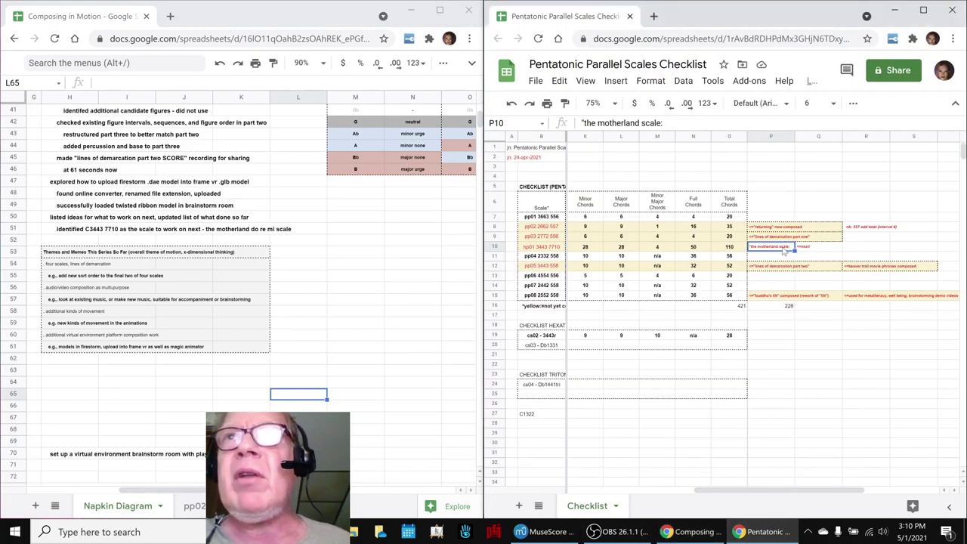
pyautogui.click(536, 251)
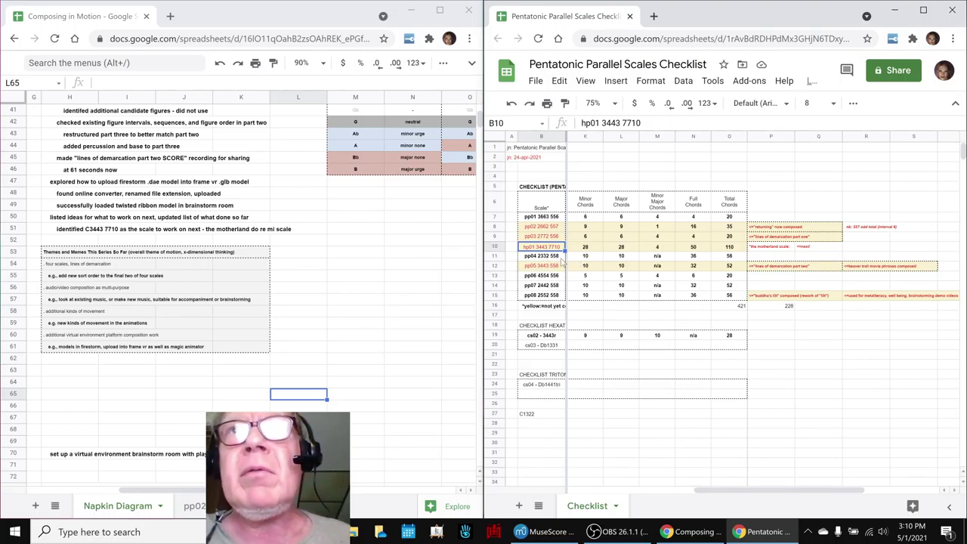
pyautogui.click(554, 265)
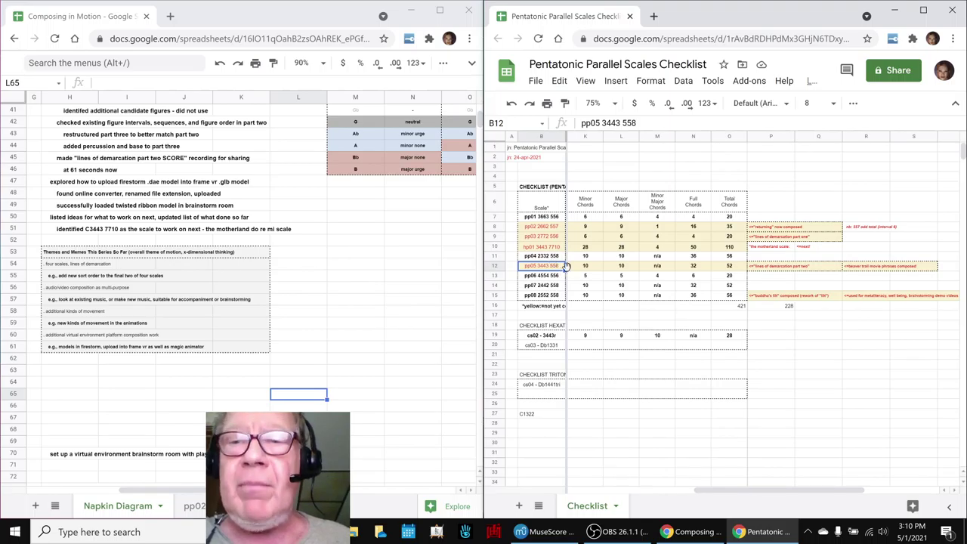
pyautogui.keyDown('shift'); pyautogui.click(807, 270); pyautogui.keyUp('shift')
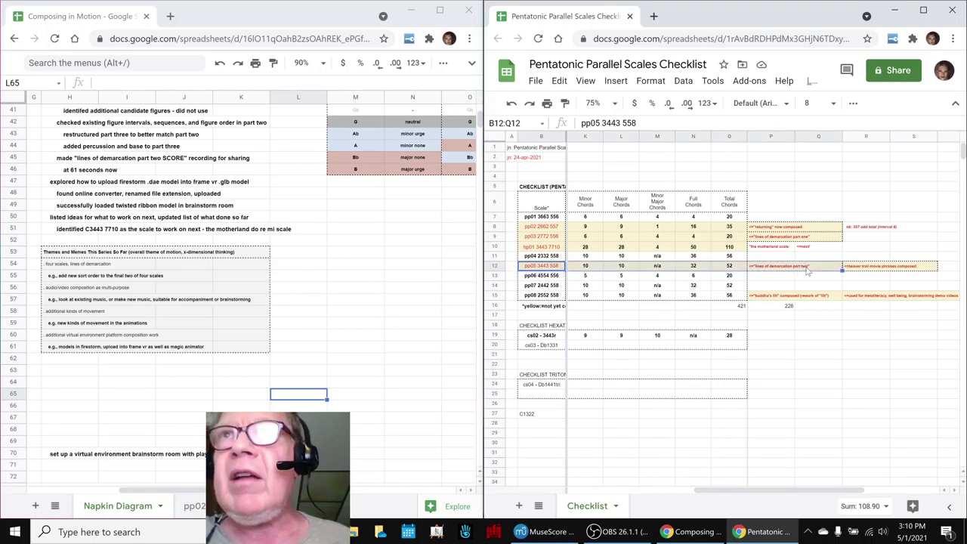
pyautogui.keyDown('shift'); pyautogui.click(930, 266); pyautogui.keyUp('shift')
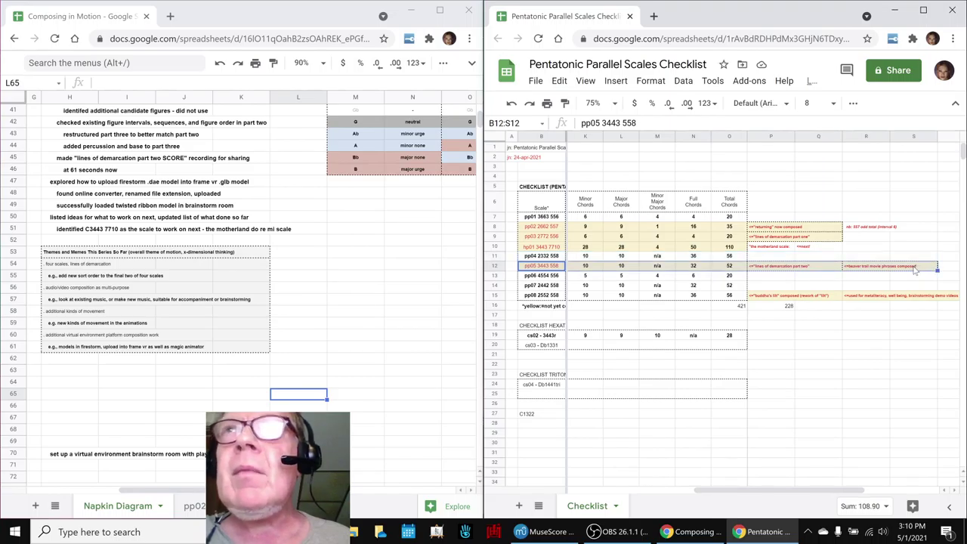
pyautogui.click(540, 228)
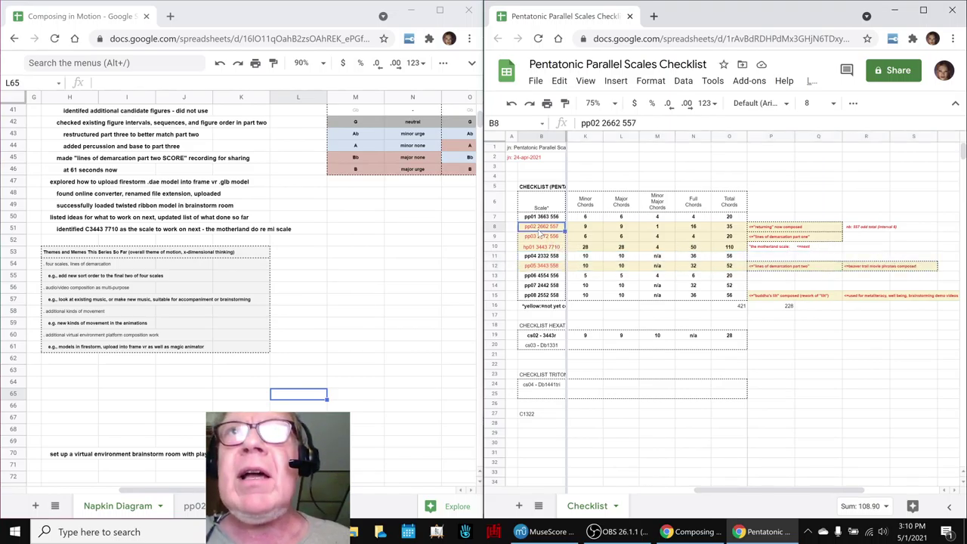
pyautogui.keyDown('shift'); pyautogui.click(835, 229); pyautogui.keyUp('shift')
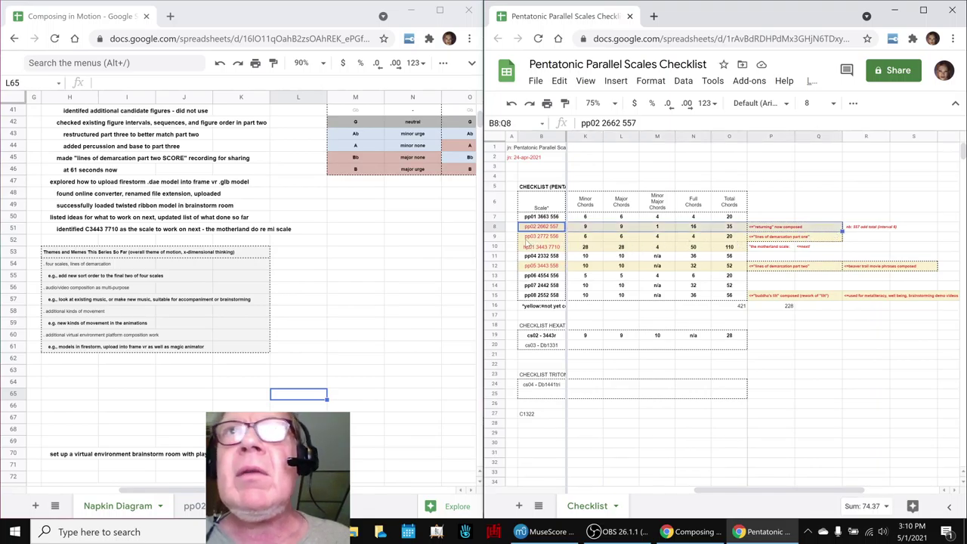
pyautogui.click(526, 238)
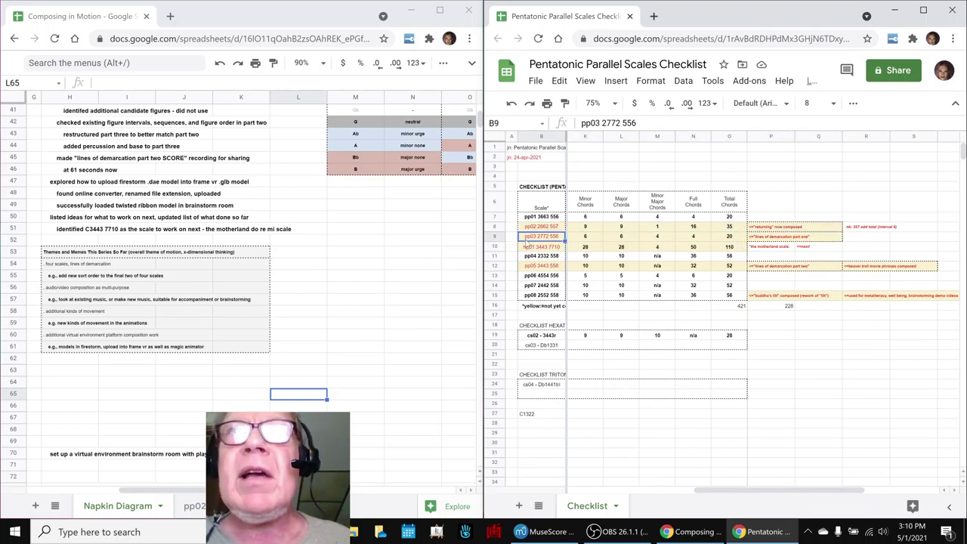
pyautogui.keyDown('shift'); pyautogui.click(828, 238); pyautogui.keyUp('shift')
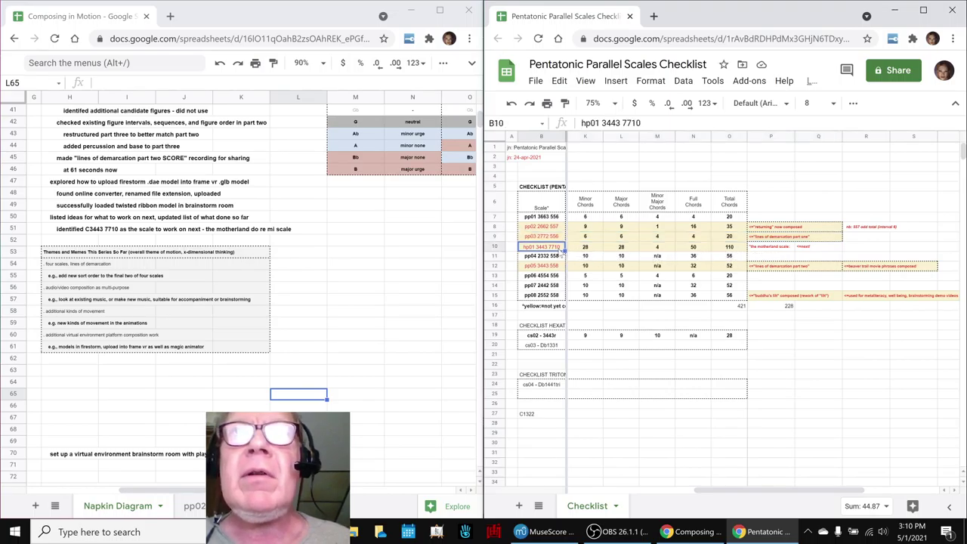
pyautogui.click(564, 249)
pyautogui.keyDown('shift'); pyautogui.click(803, 253); pyautogui.keyUp('shift')
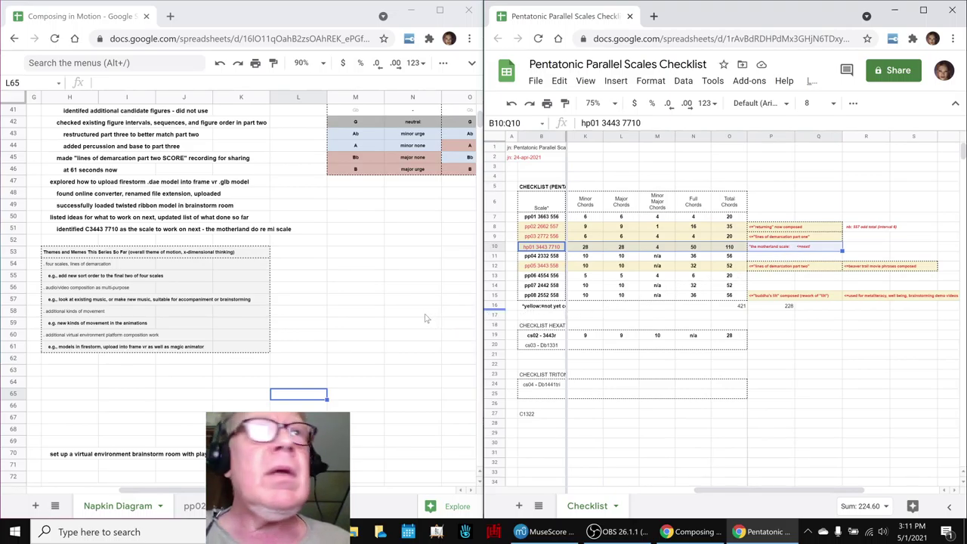
pyautogui.click(387, 316)
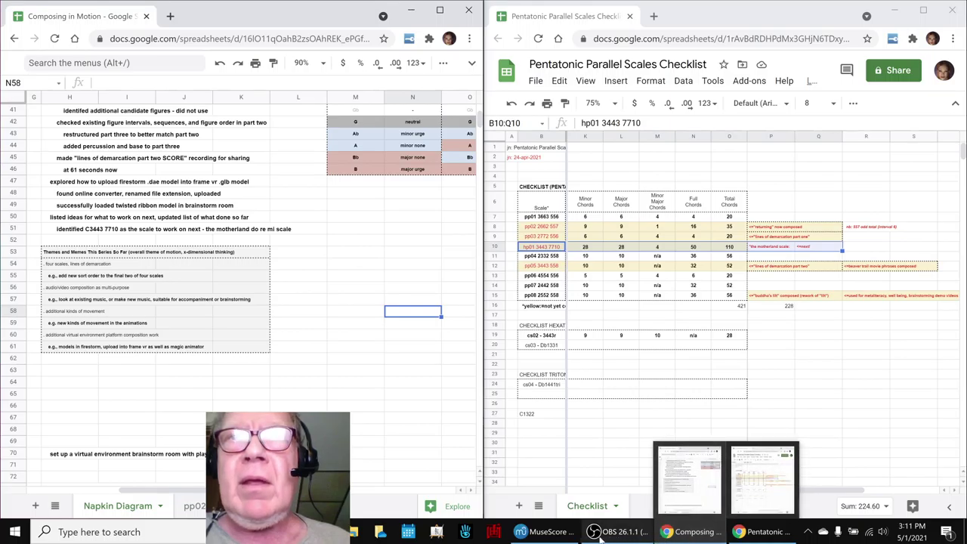
# Show the Part Two score in Continuous View, maximized at 50% zoom, starting at measure 1
pyautogui.click(545, 532)
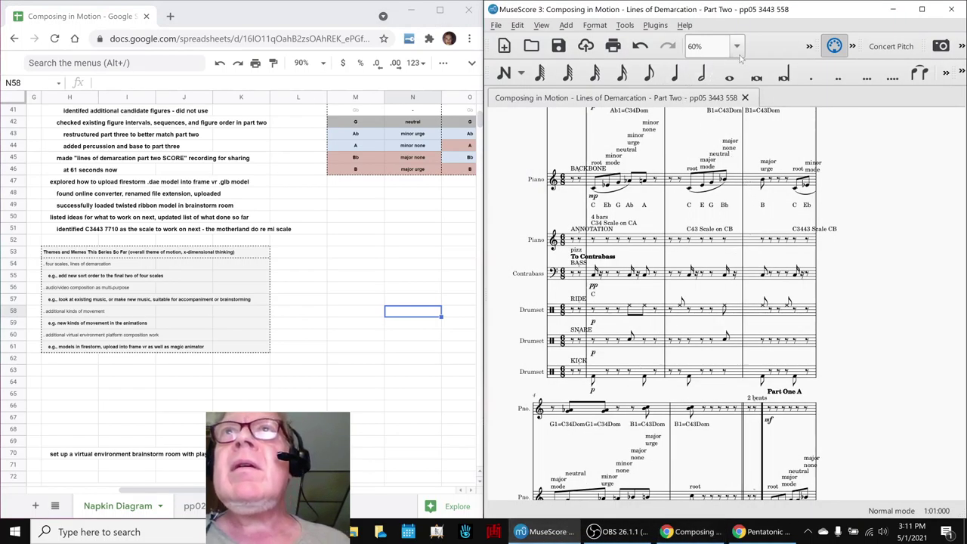
pyautogui.click(807, 48)
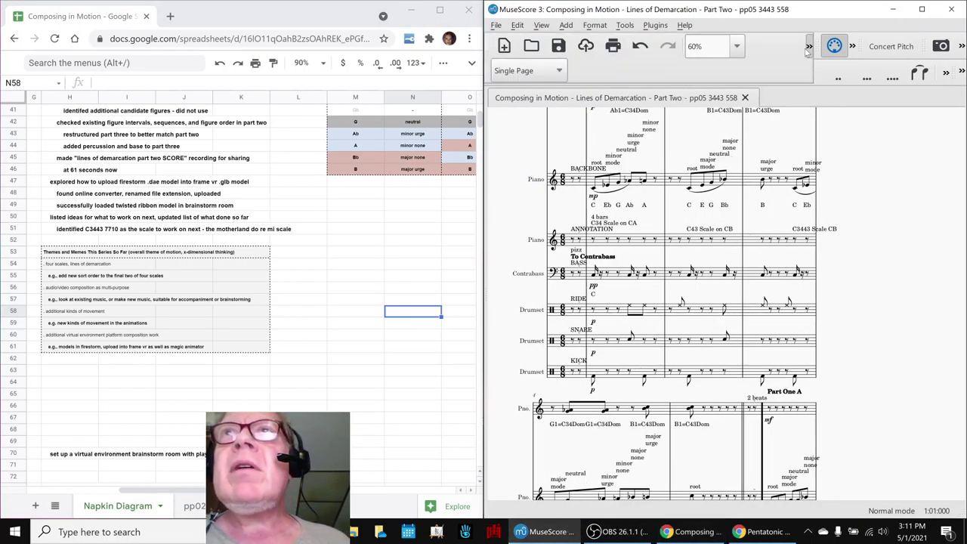
pyautogui.click(550, 75)
pyautogui.click(525, 50)
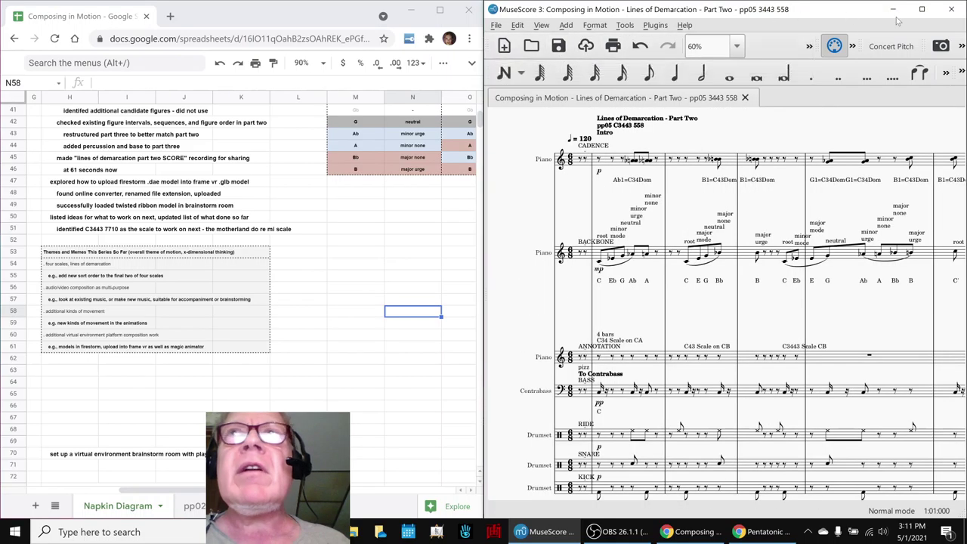
pyautogui.click(922, 9)
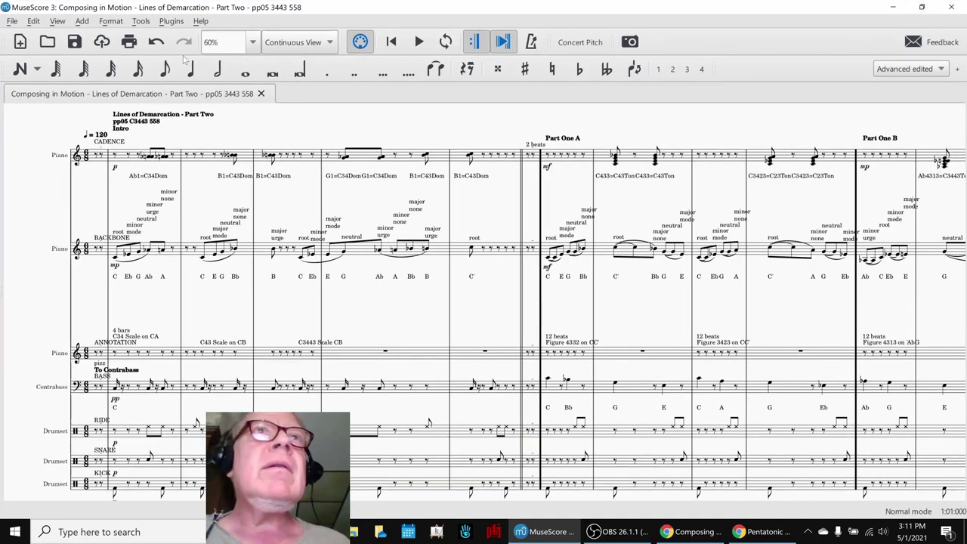
pyautogui.click(254, 44)
pyautogui.click(227, 69)
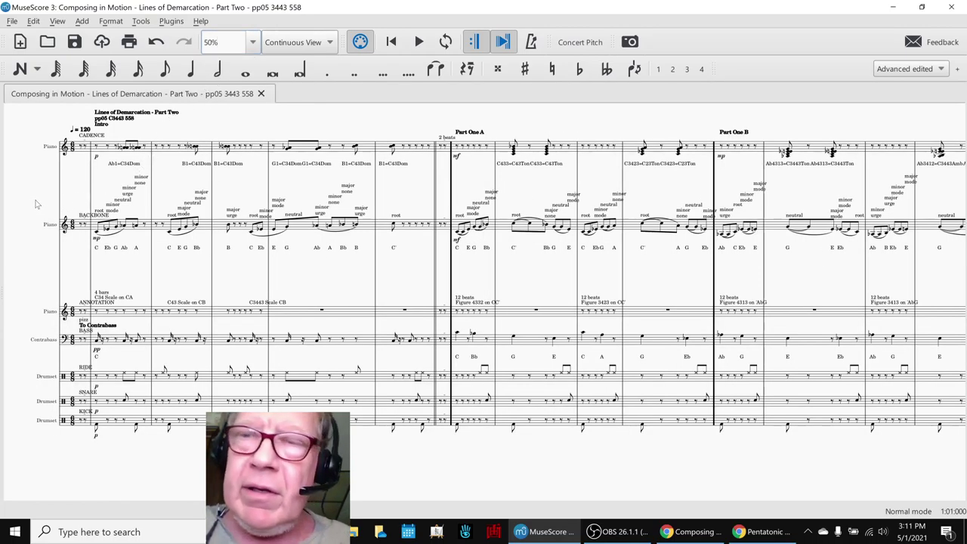
pyautogui.hotkey('ctrl', 'Home')
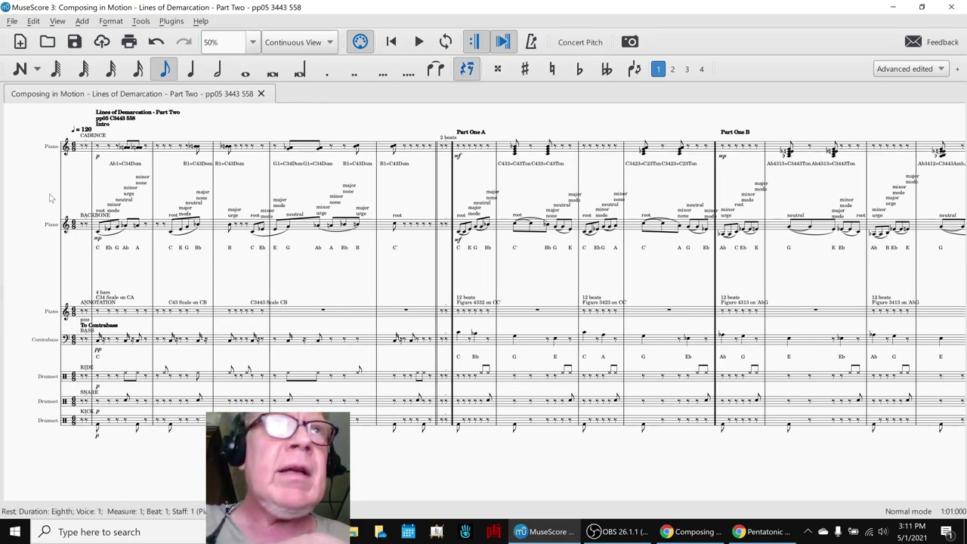
# Clear the selection and play the Part Two score from the beginning
pyautogui.press('Escape')
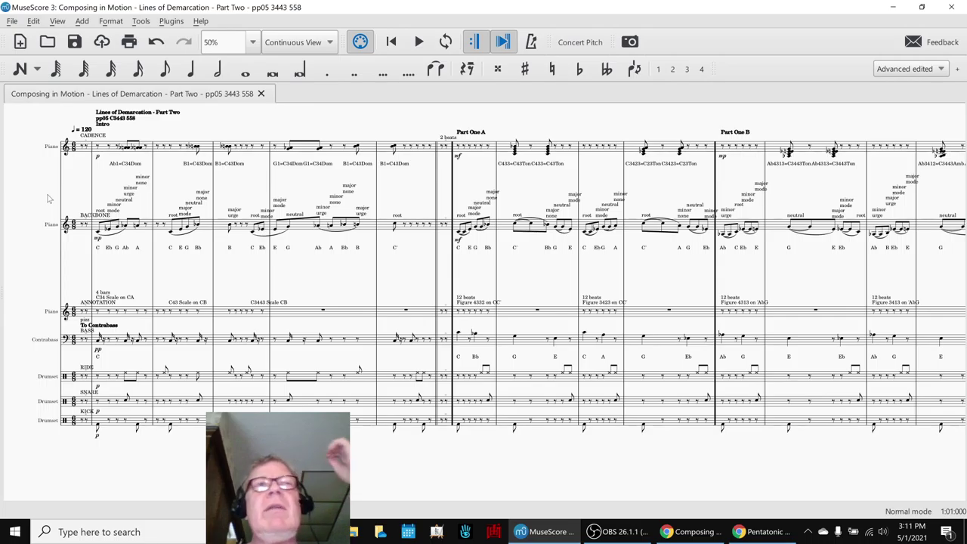
pyautogui.press('n')
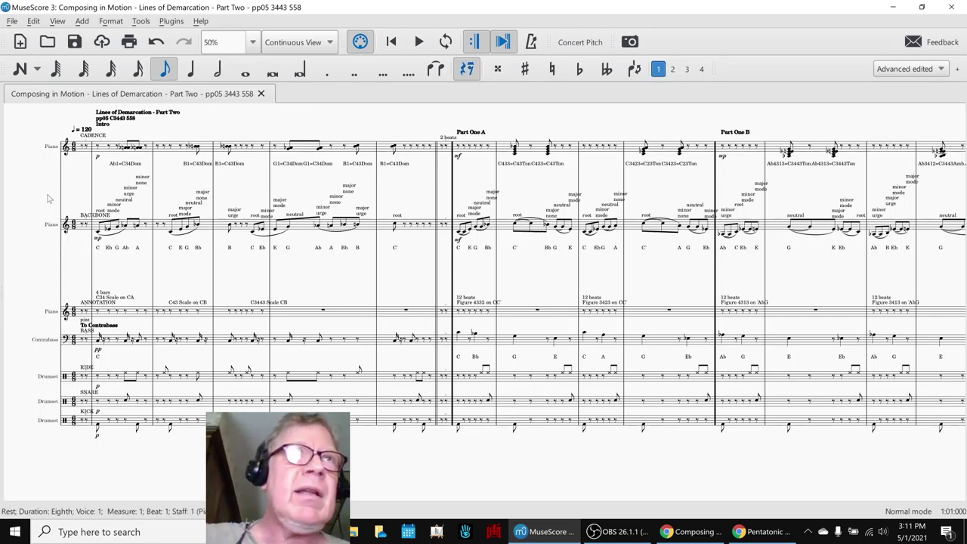
pyautogui.press('Escape')
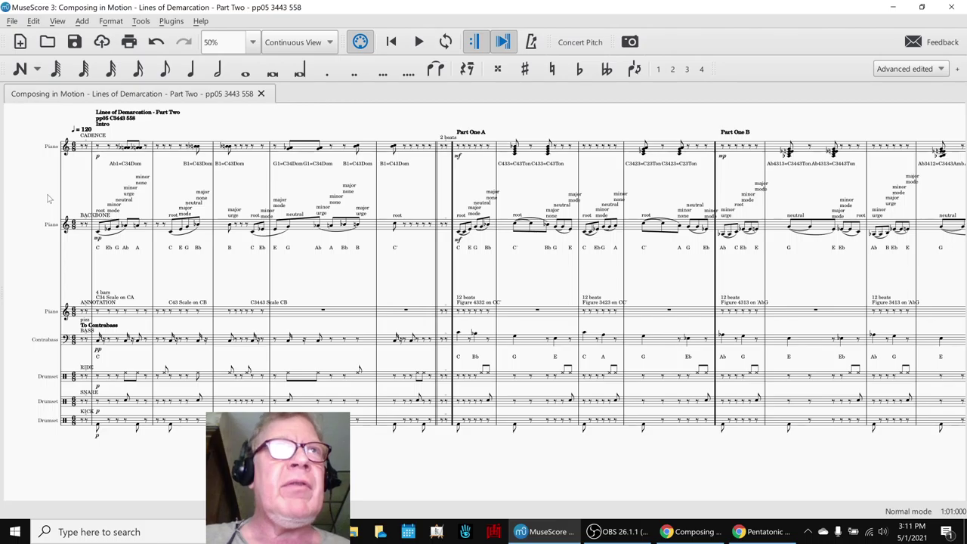
pyautogui.press('space')
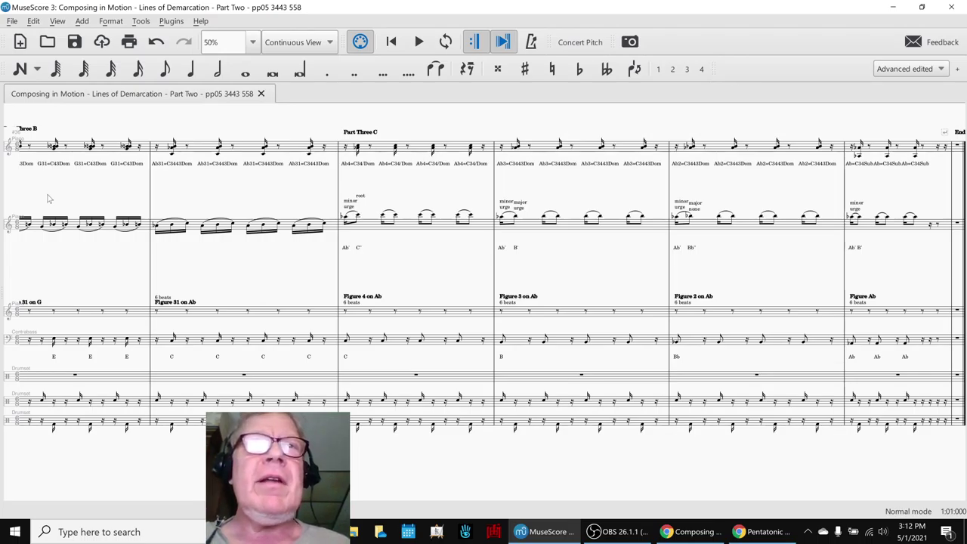
# Scroll back through the score and return to the Composing in Motion notes
pyautogui.hscroll(-2, 30, 397)
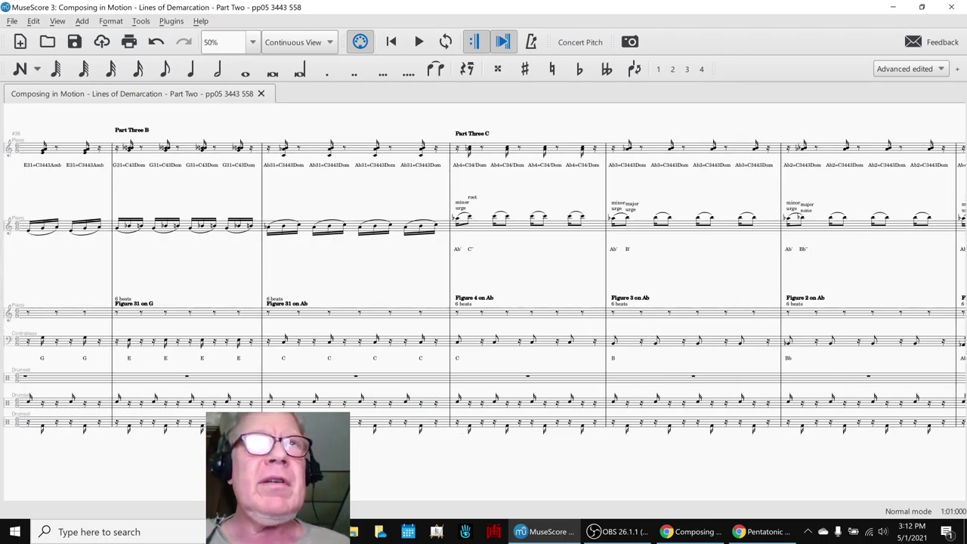
pyautogui.hscroll(-4, 401, 438)
pyautogui.hscroll(-6, 440, 446)
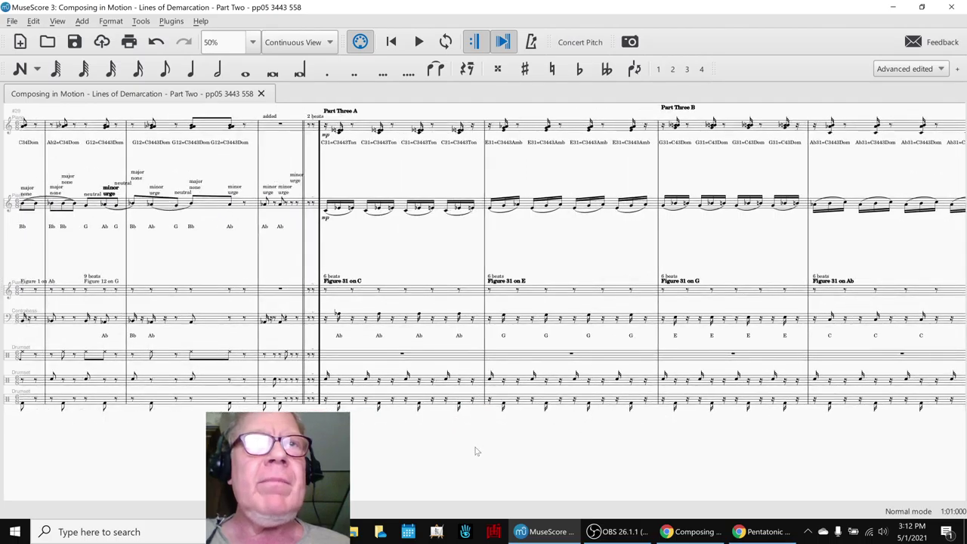
pyautogui.hscroll(-4, 456, 454)
pyautogui.hscroll(-1, 458, 458)
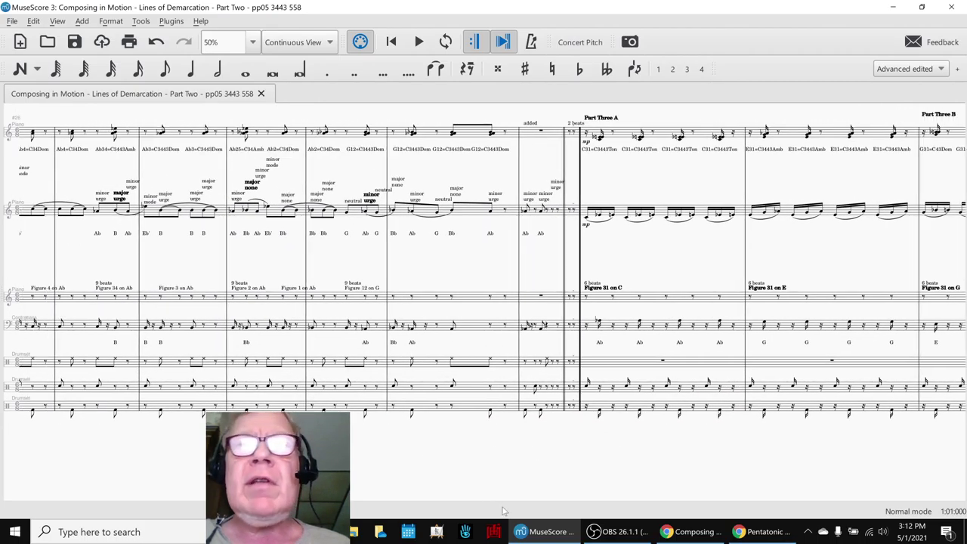
pyautogui.click(689, 533)
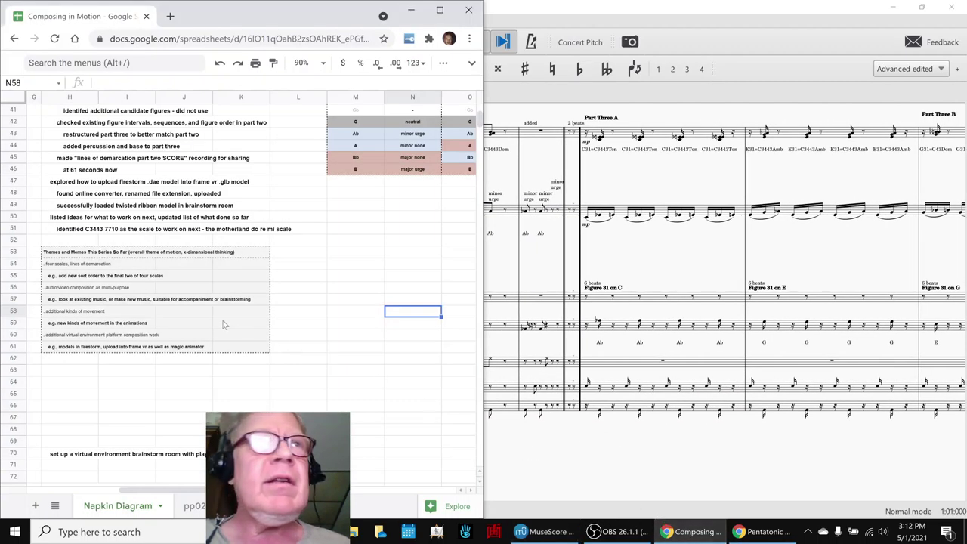
# Move to B54, the first idea in the Ideas Next Time list
pyautogui.click(203, 316)
pyautogui.press('Home')
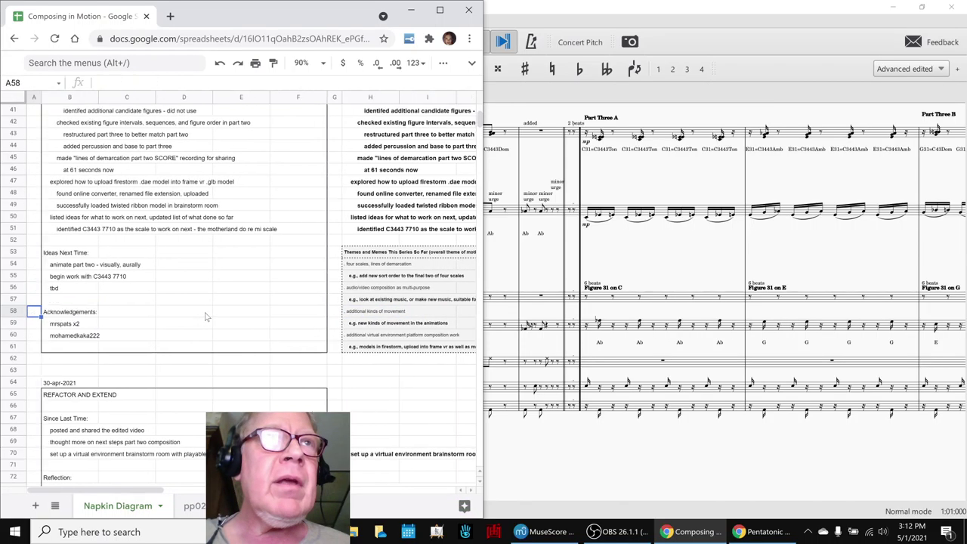
pyautogui.press('Up')
pyautogui.press('Up')
pyautogui.press('Up')
pyautogui.press('Up')
pyautogui.press('Right')
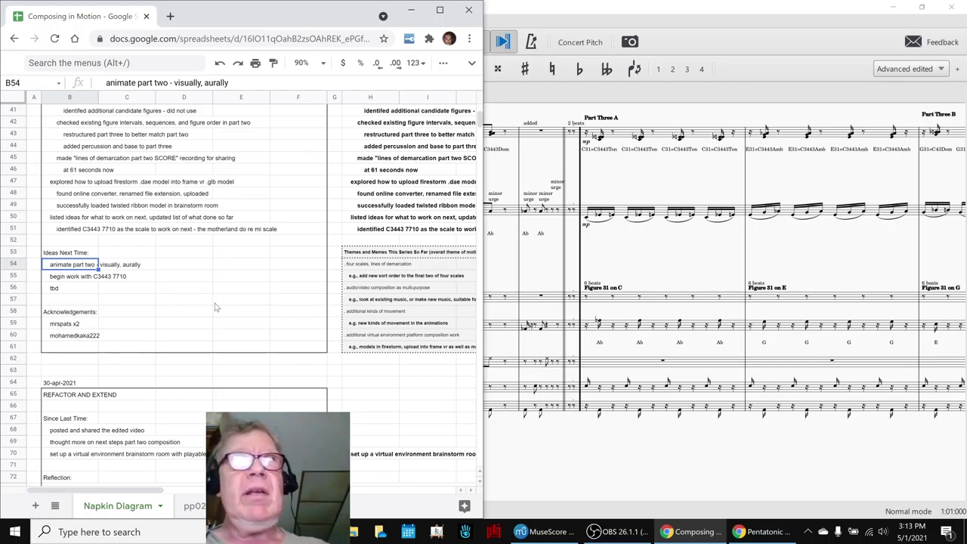
# Review the 'begin work with C3443 7710' idea and the two acknowledgement entries
pyautogui.click(58, 282)
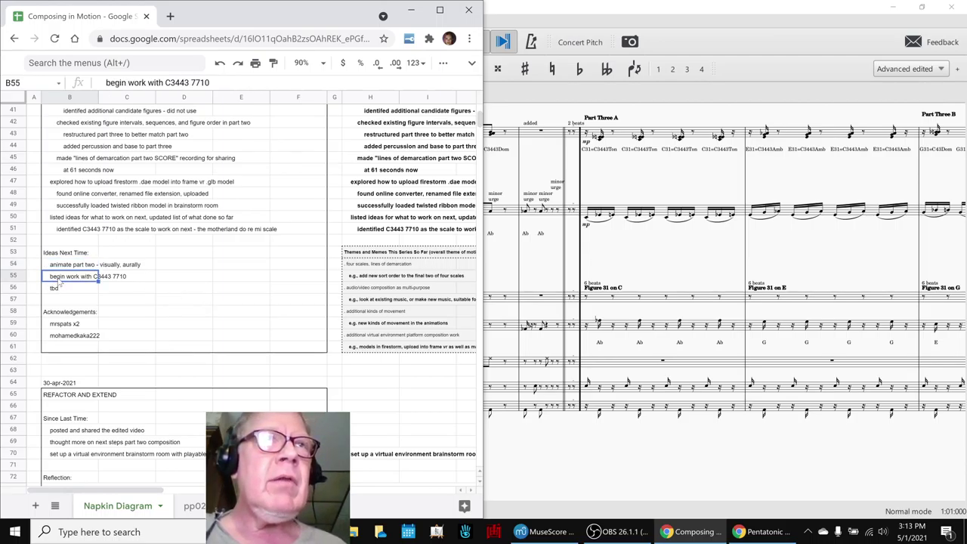
pyautogui.click(51, 325)
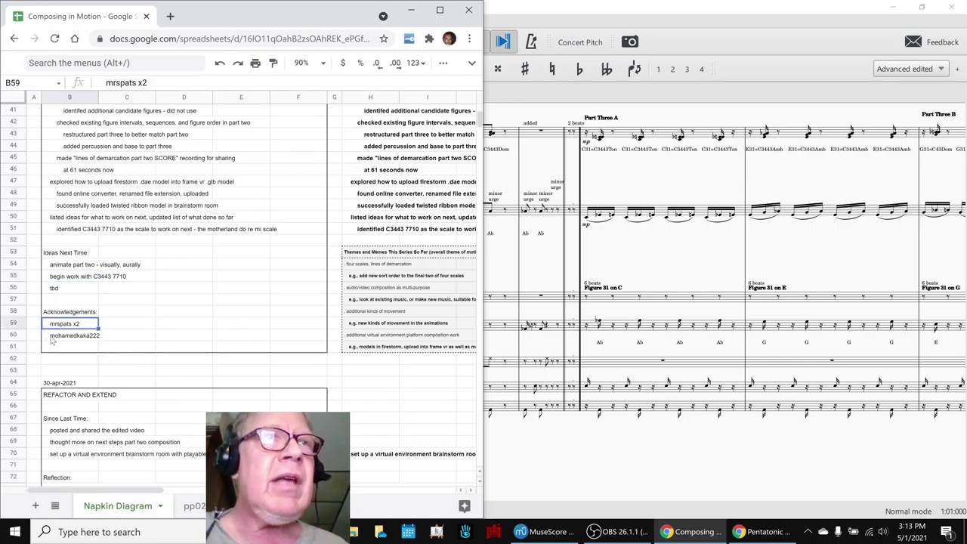
pyautogui.click(52, 337)
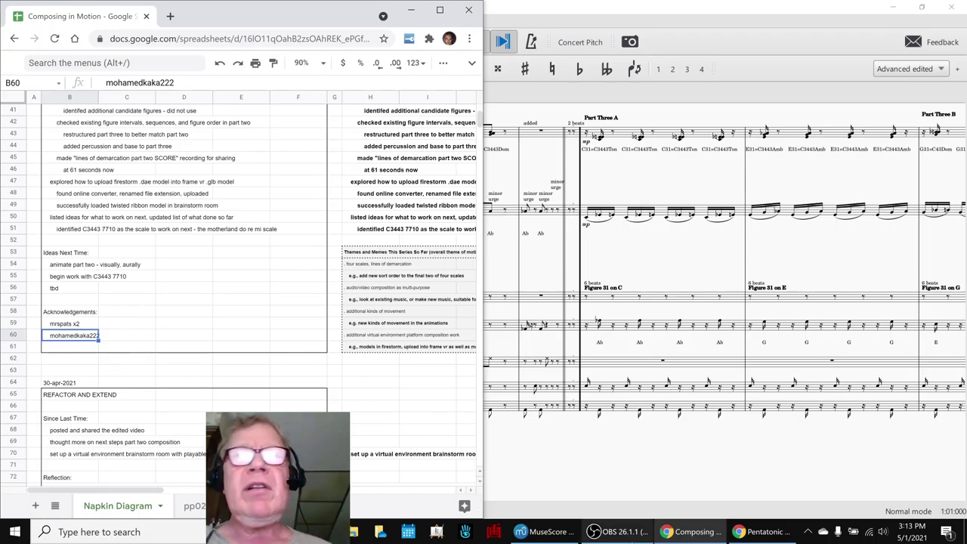
# Bring OBS Studio forward, showing the live Desktop + CAM Scene stream and Stream Information
pyautogui.click(630, 534)
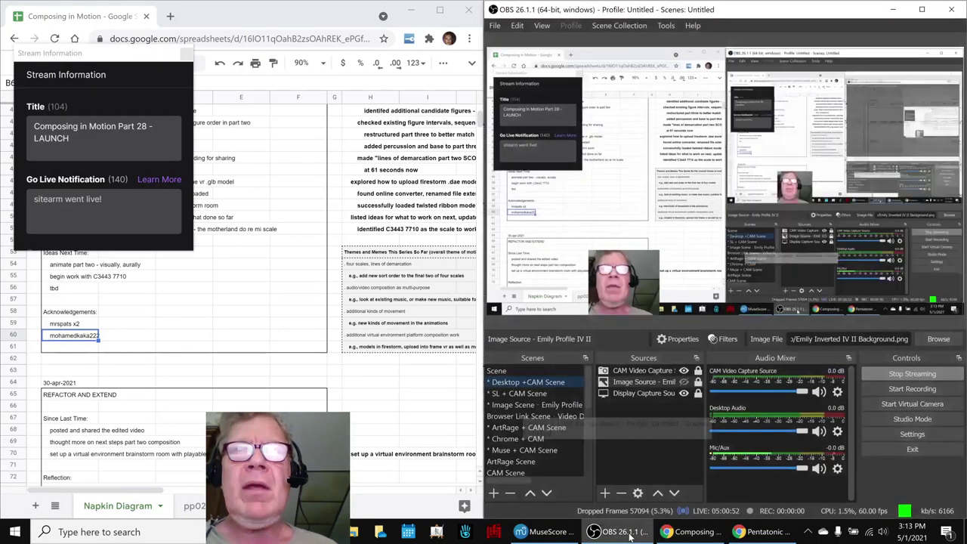